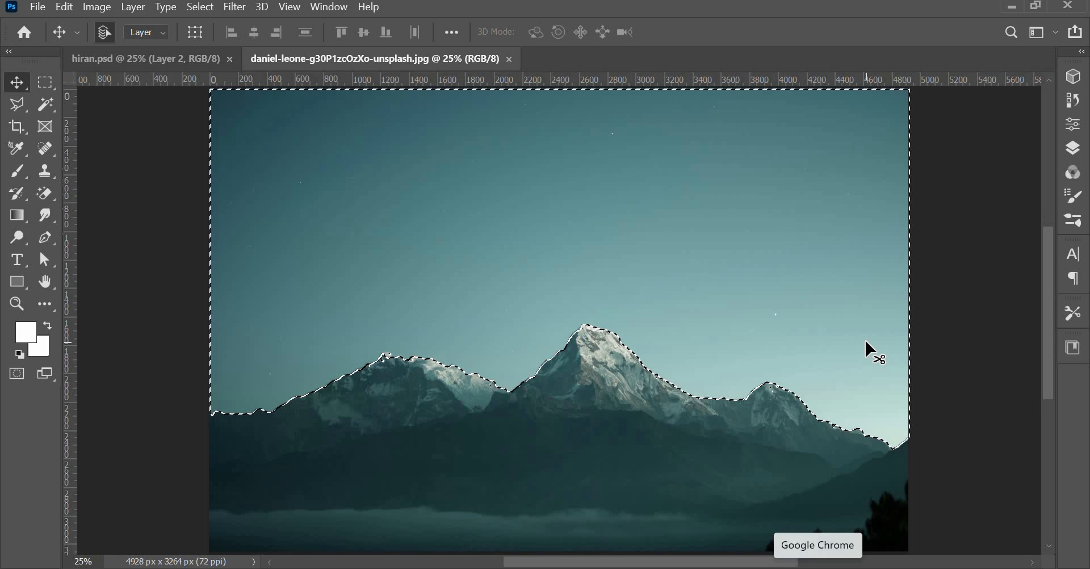
- Copy the selected sky area of the mountain photo onto a new layer
left_click(1074, 150)
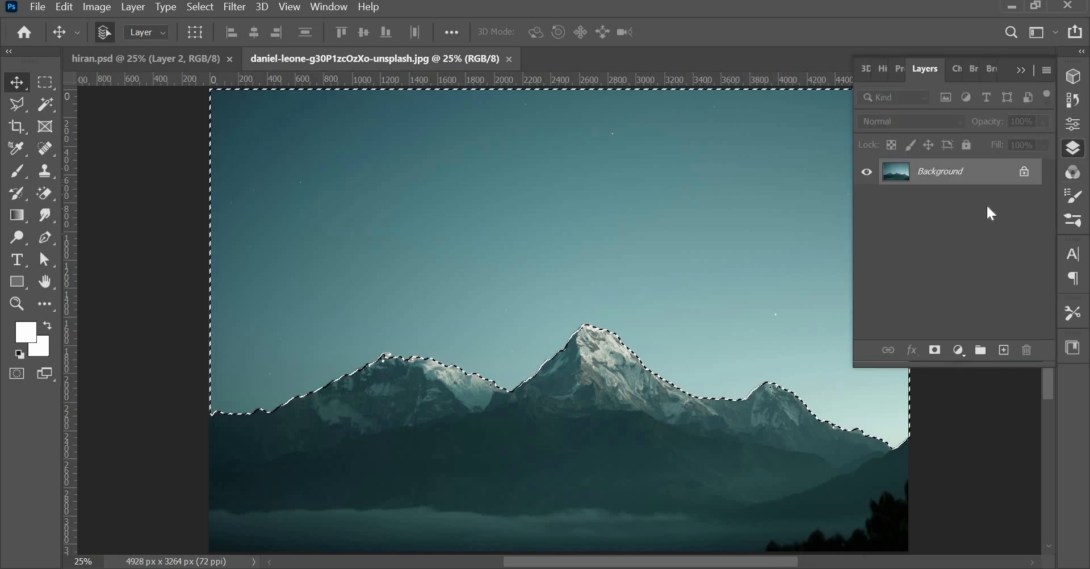
key("ctrl+j")
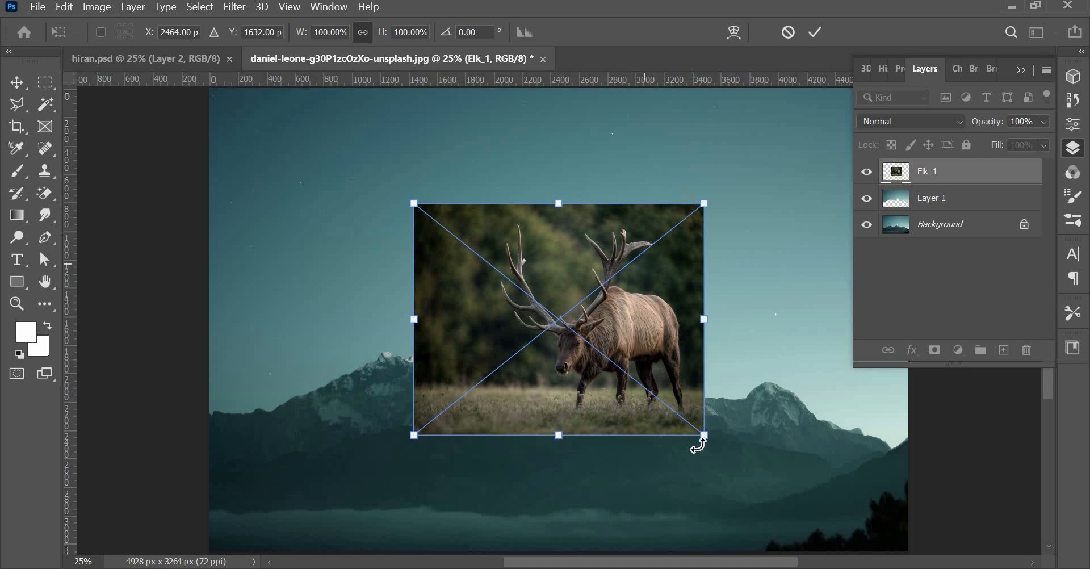
- Enlarge the placed Elk_1 image and position it against the upper-left corner of the mountain photo
left_click_drag(698, 440, 798, 522)
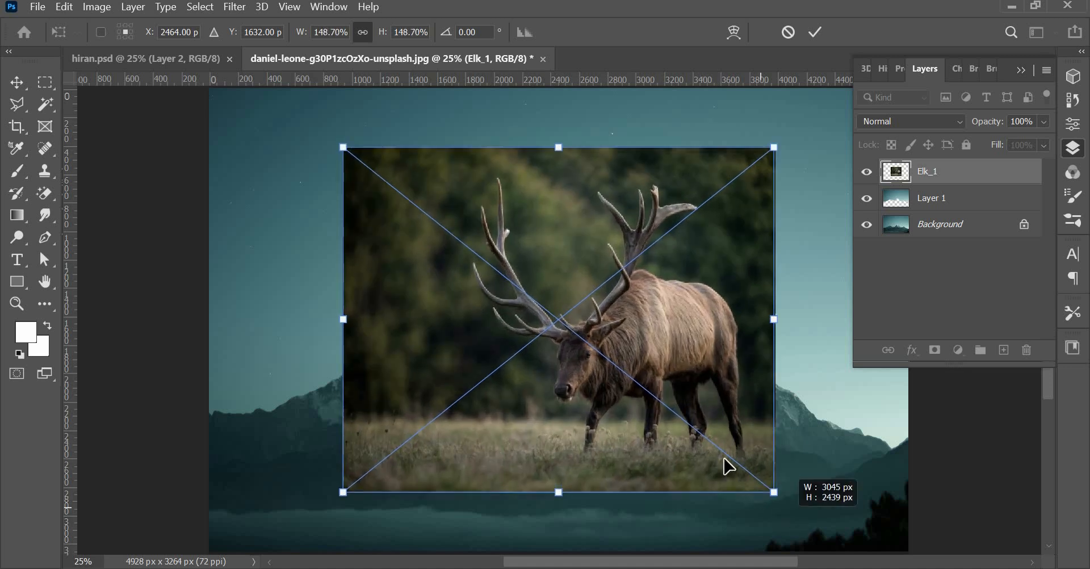
left_click_drag(624, 325, 559, 341)
key("Return")
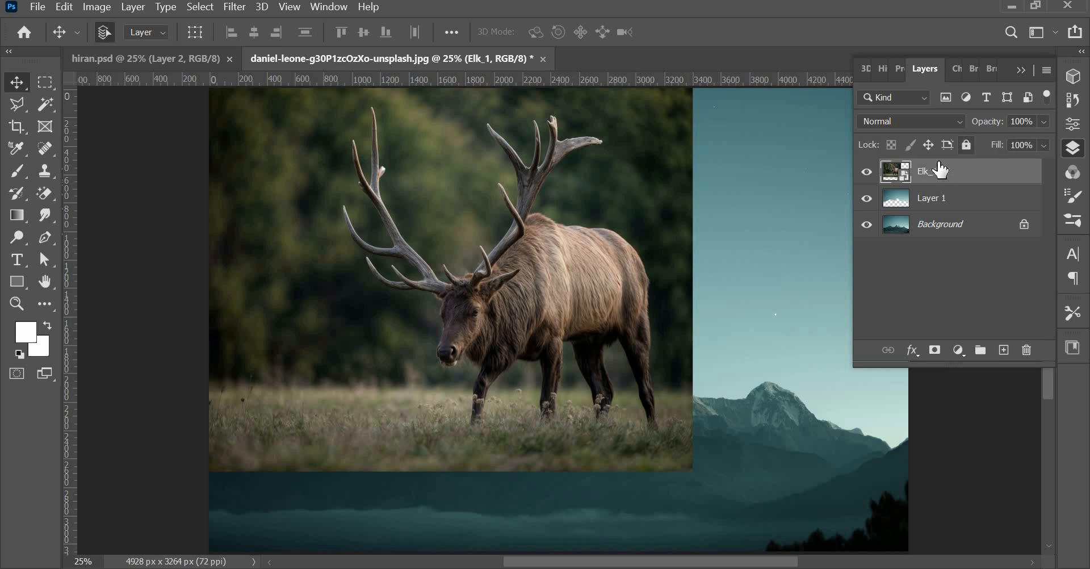
- Select the elk with Select Subject and copy it onto a new layer
left_click(43, 104)
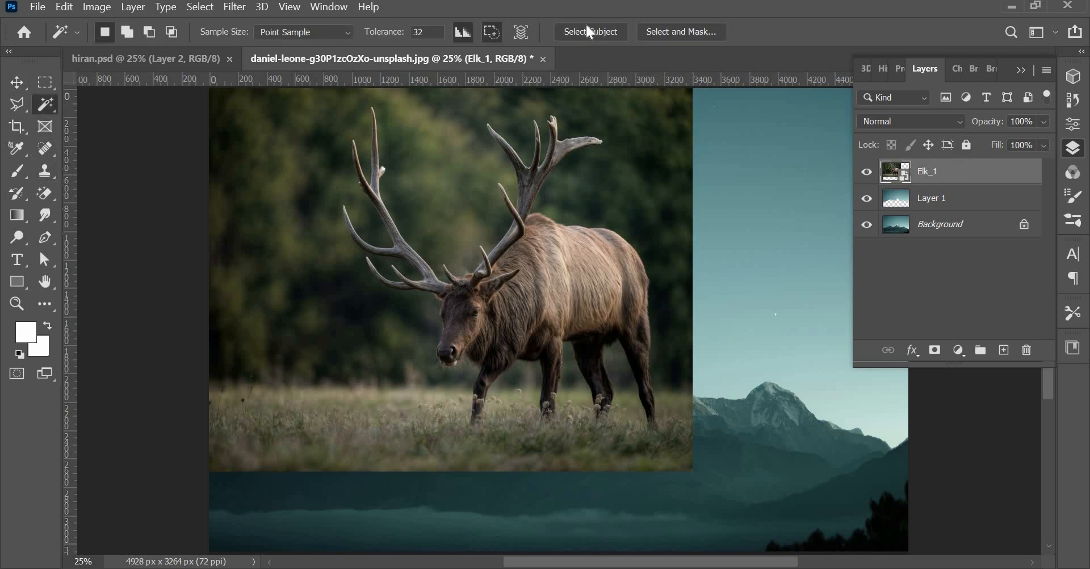
left_click(604, 30)
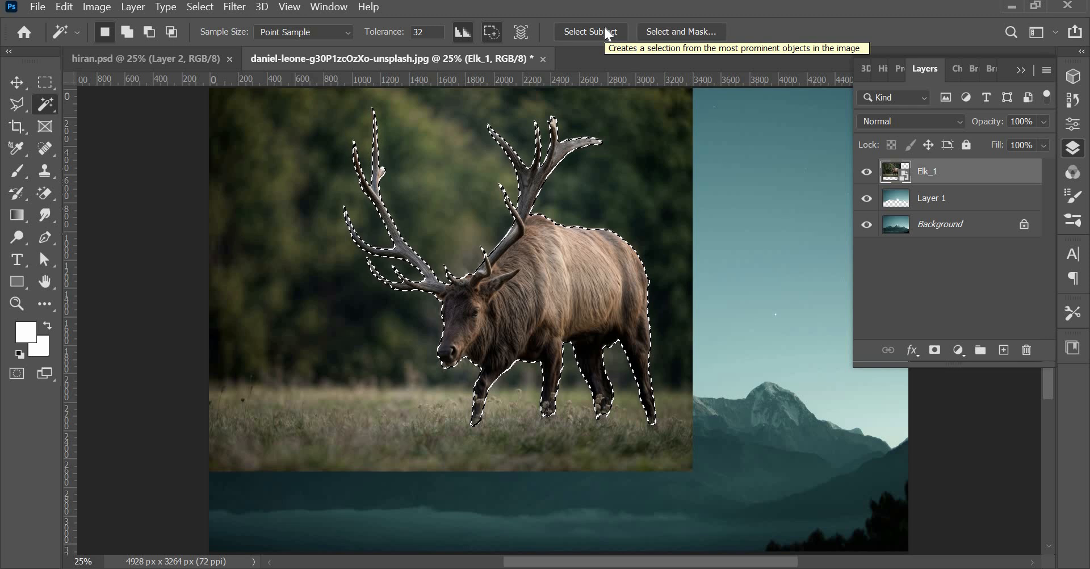
key("ctrl+j")
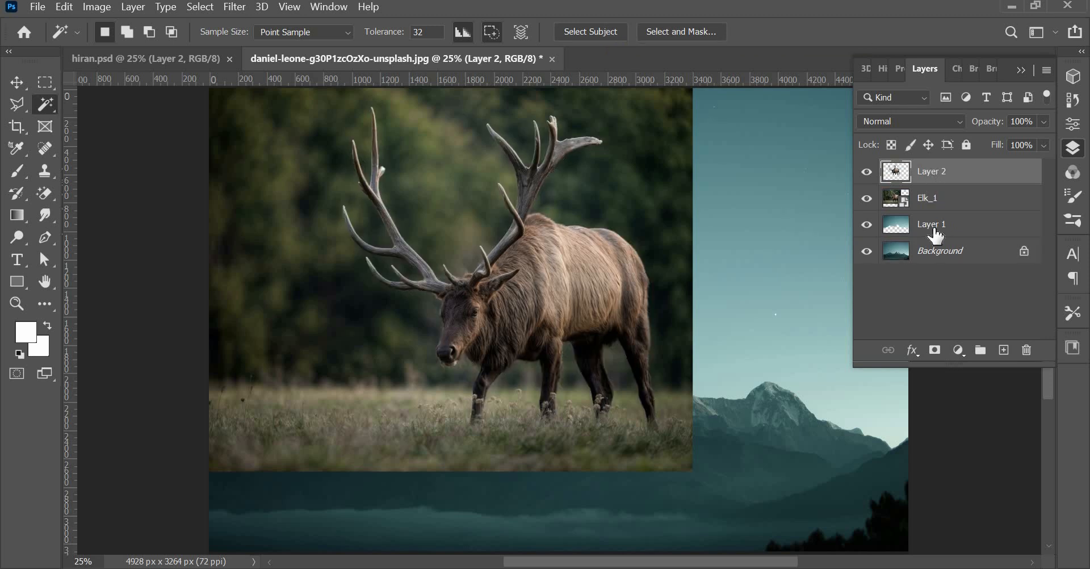
- Hide the Elk_1 layer and shift the cut-out elk slightly up and left over the mountains
left_click(866, 198)
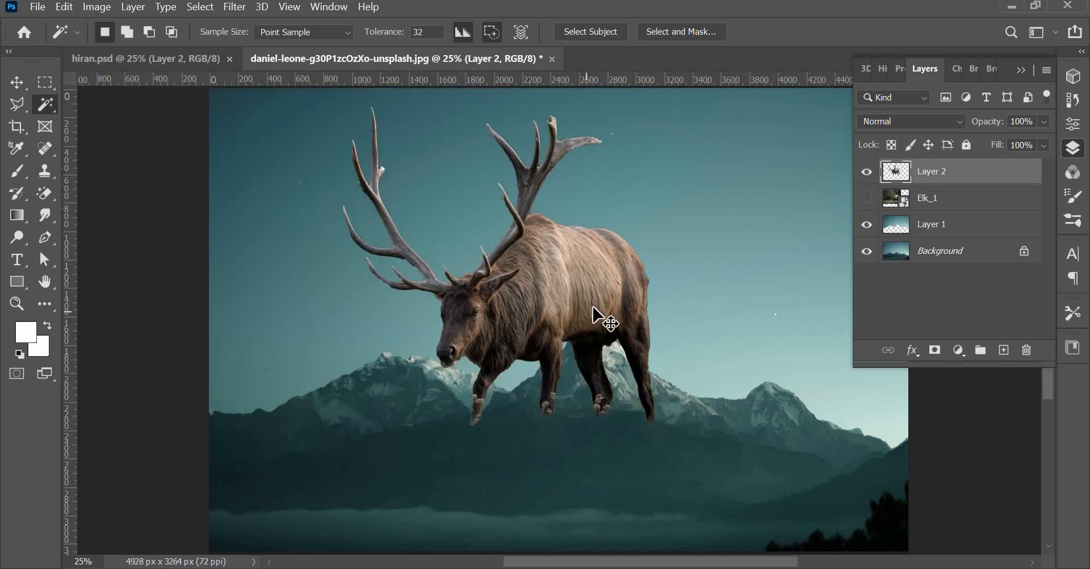
key("v")
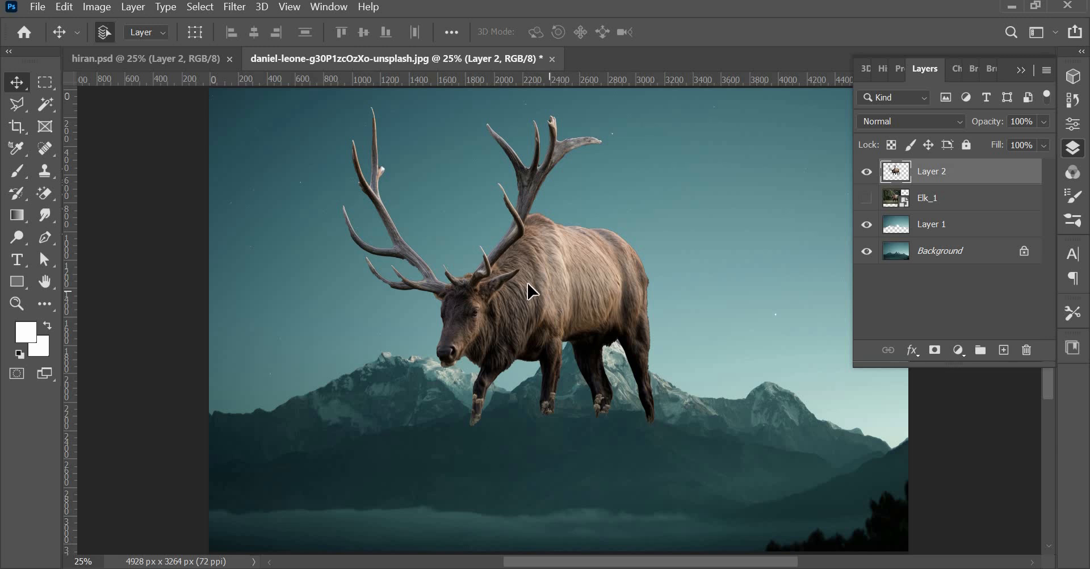
left_click_drag(533, 291, 519, 284)
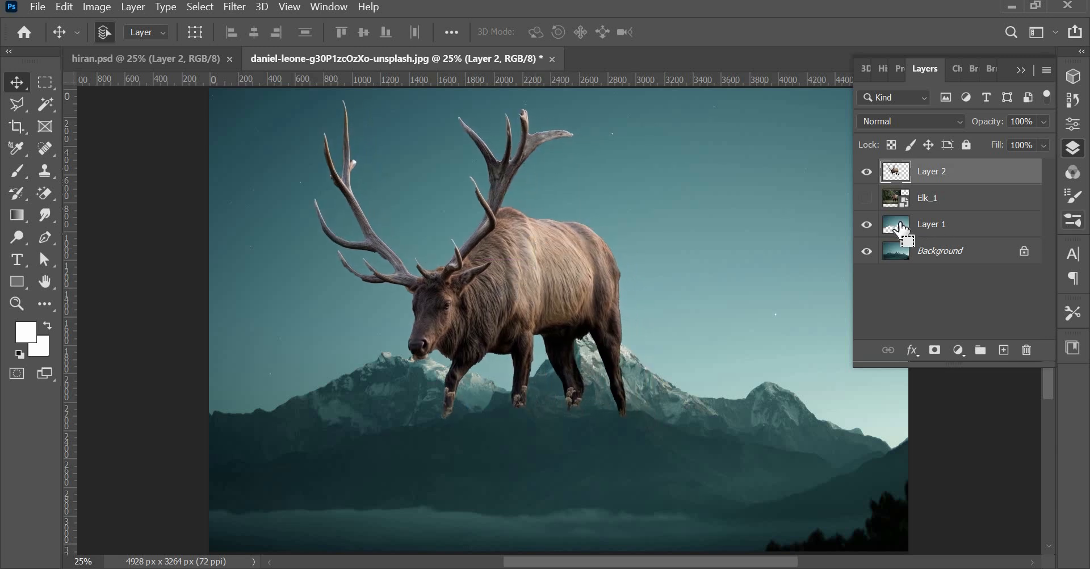
- Load the sky outline of Layer 1 as a selection and use it to mask Layer 2, hiding the elk's legs behind the mountains
left_click(898, 224, "ctrl")
key("alt+bracketleft")
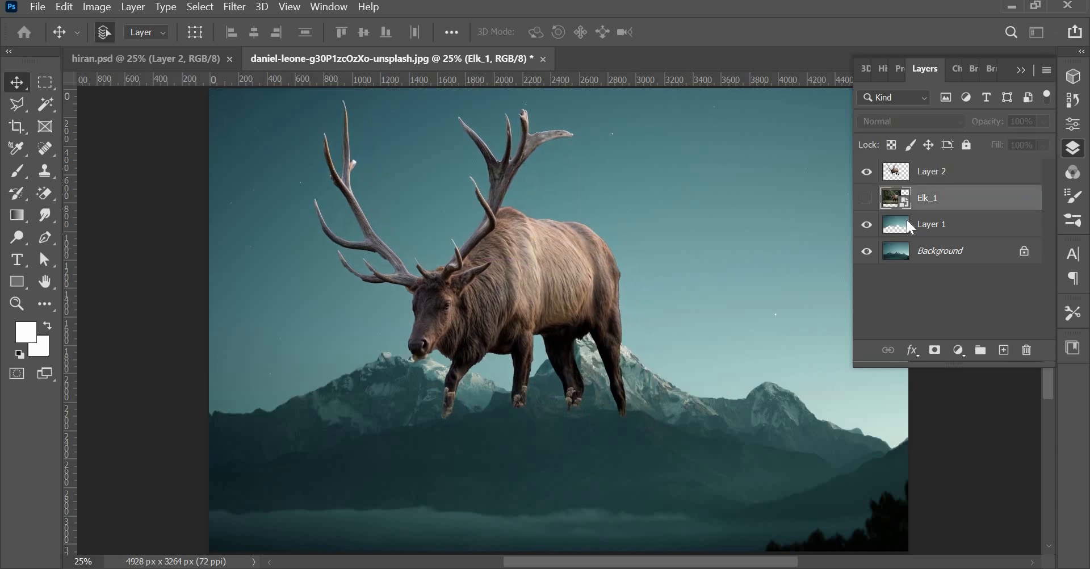
right_click(907, 219)
left_click(909, 267)
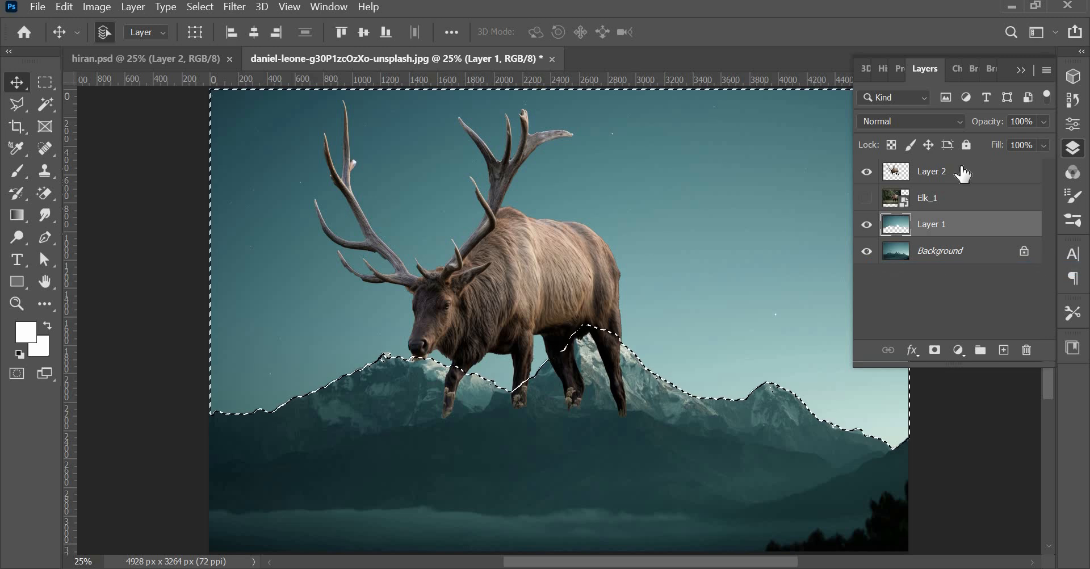
left_click(964, 174)
left_click(935, 351)
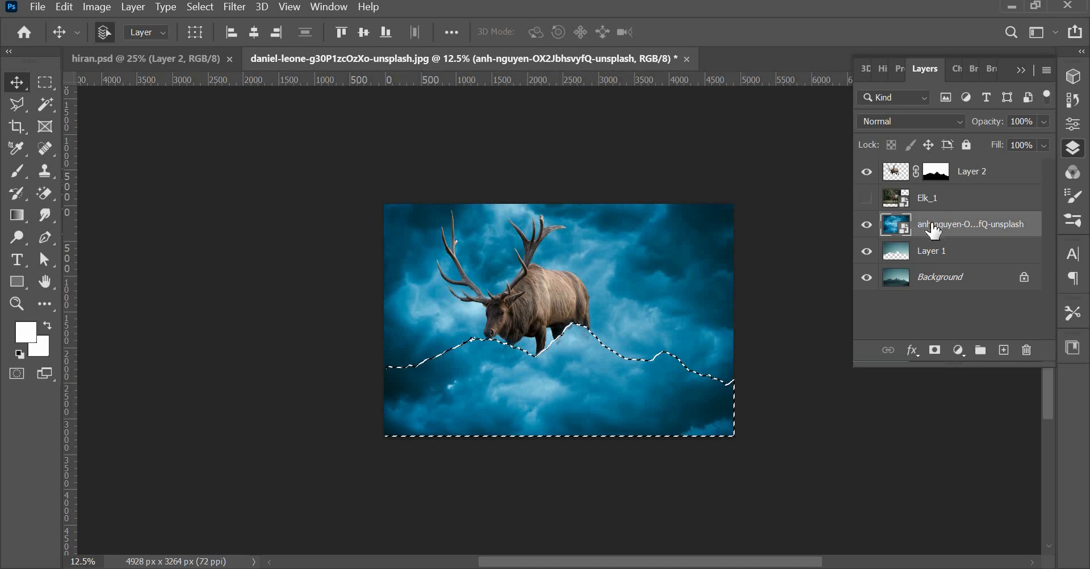
- Restore the sky selection and add it as a mask to the blue cloud image layer so the clouds fill only the sky
key("ctrl+d")
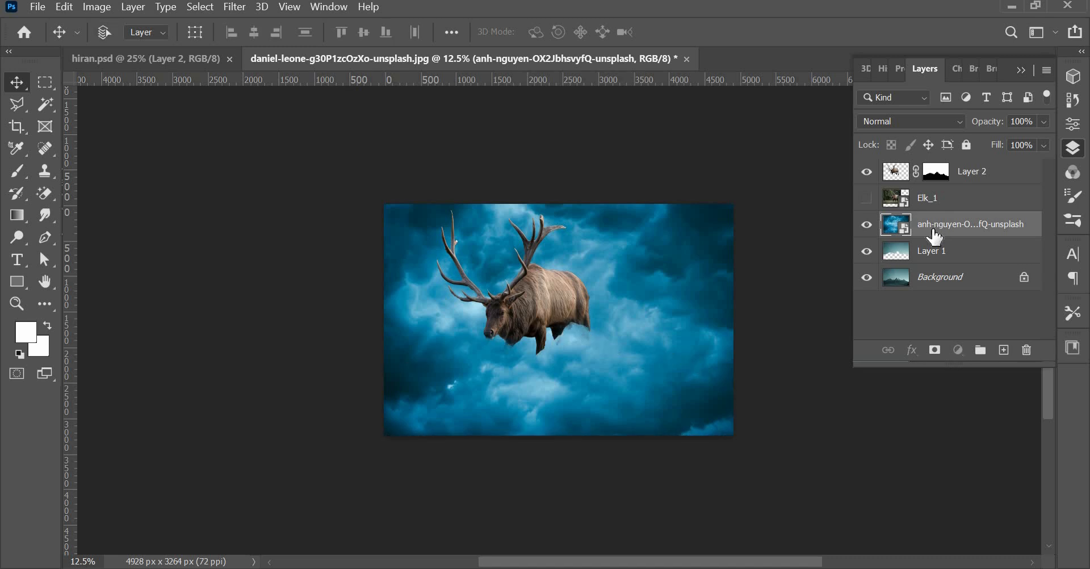
key("ctrl+shift+d")
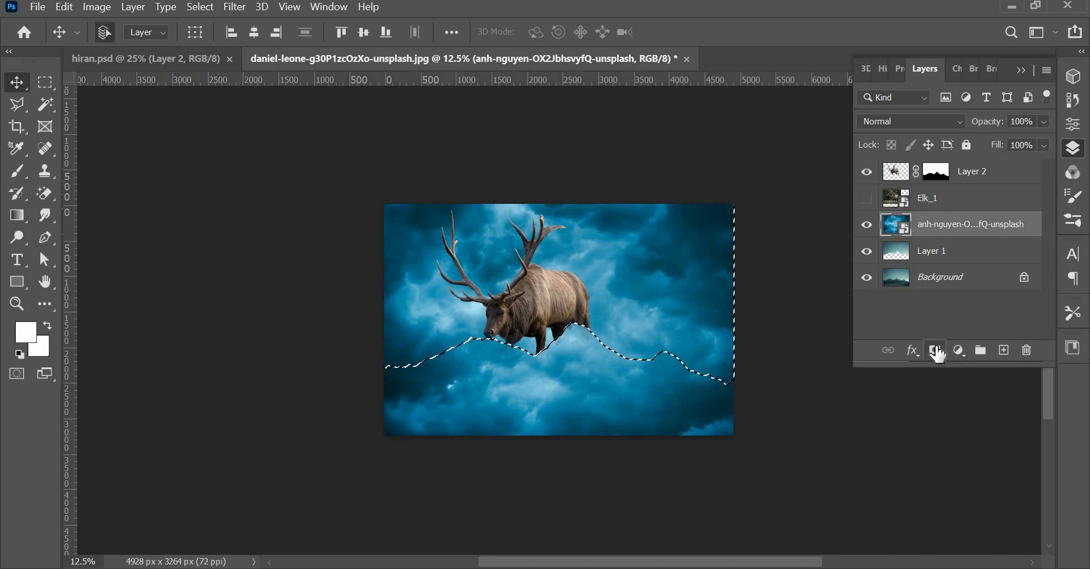
left_click(935, 351)
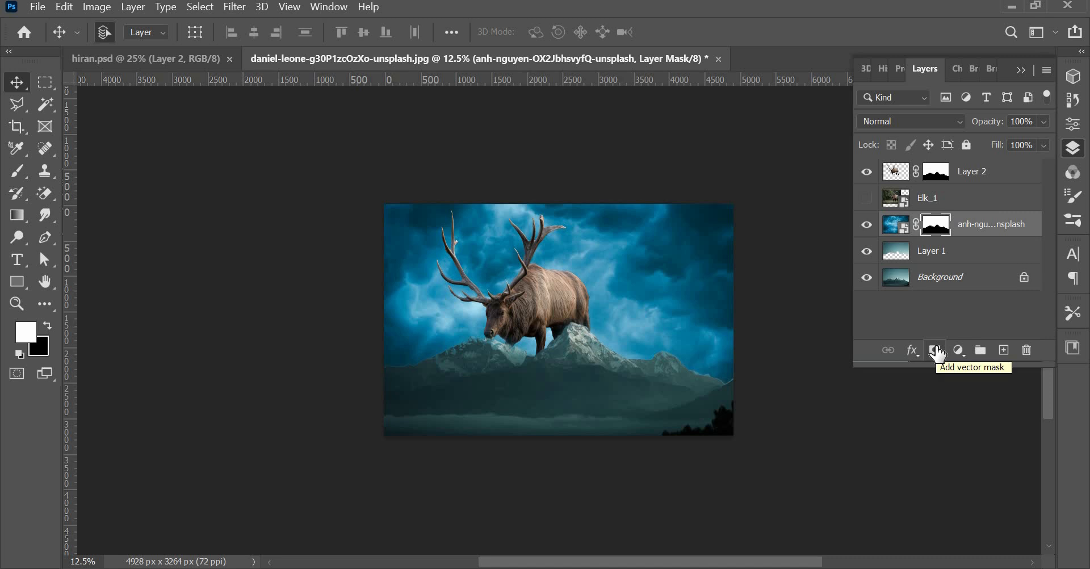
key("ctrl+0")
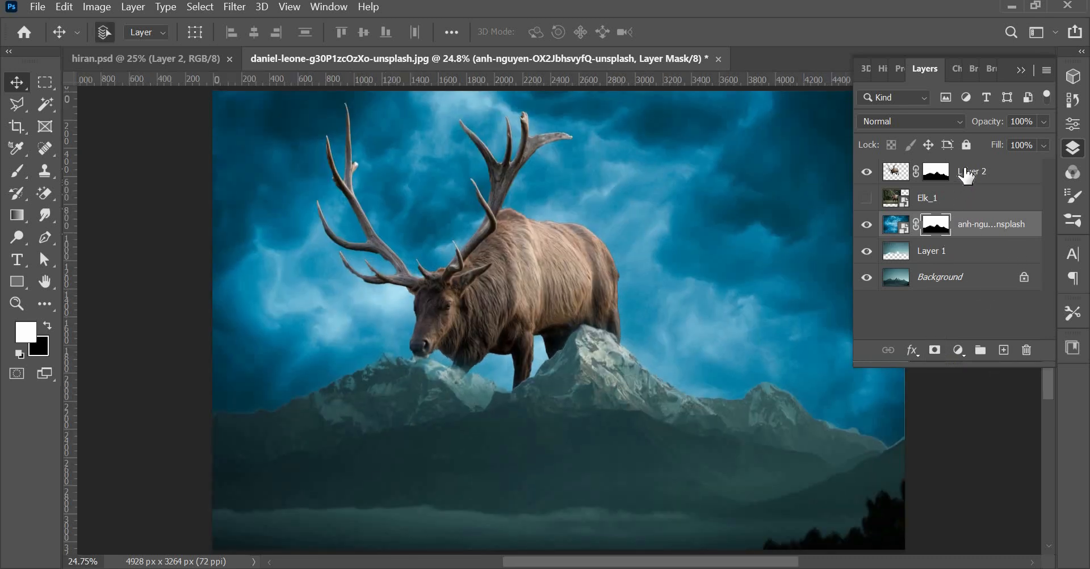
- Add a Color Balance adjustment clipped to the elk layer, with midtones at +29 blue and shifted toward cyan
left_click(972, 175)
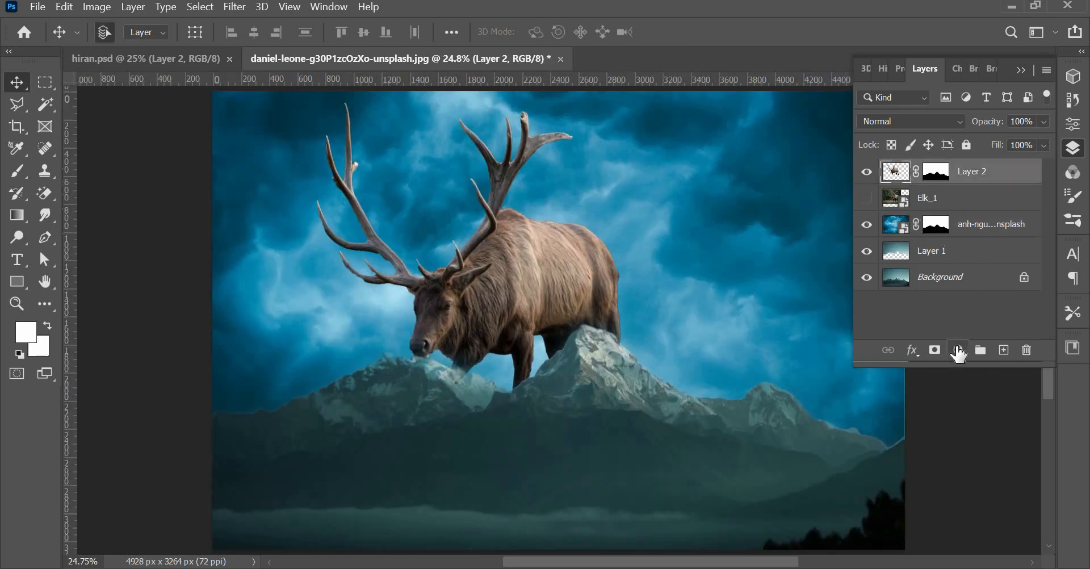
left_click(958, 350)
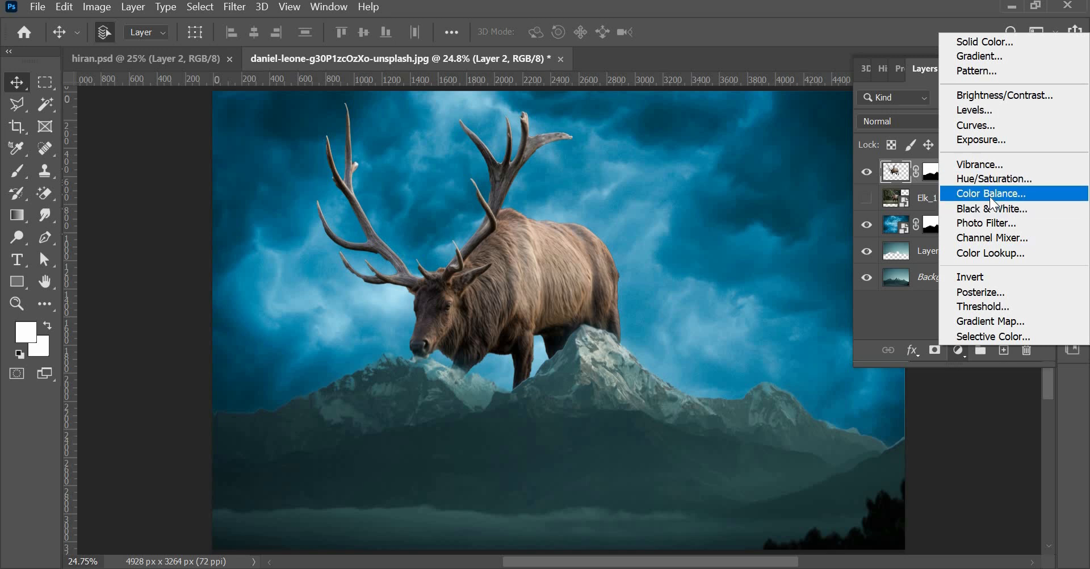
left_click(992, 199)
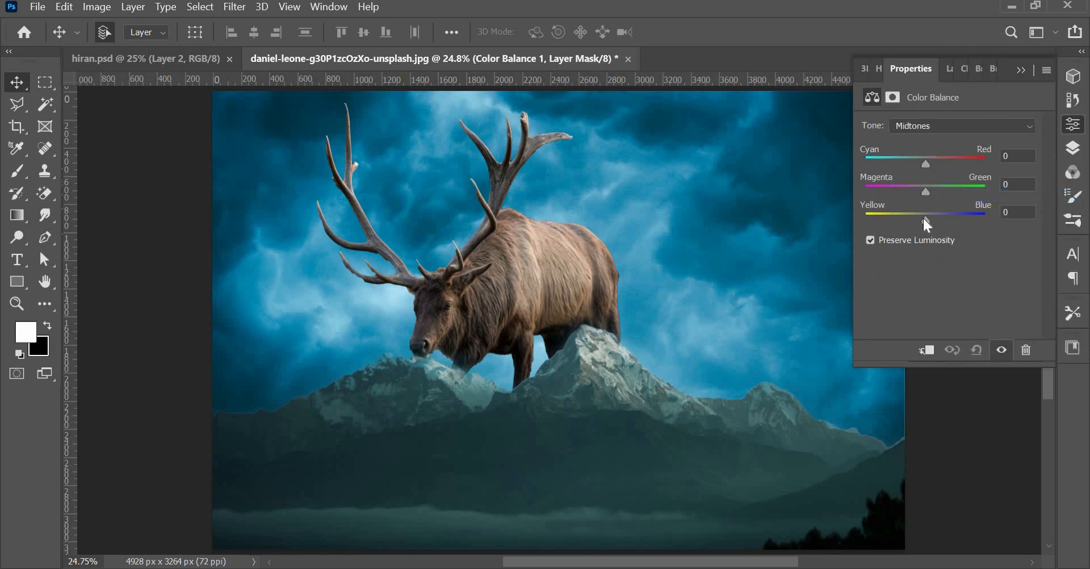
left_click_drag(929, 219, 943, 218)
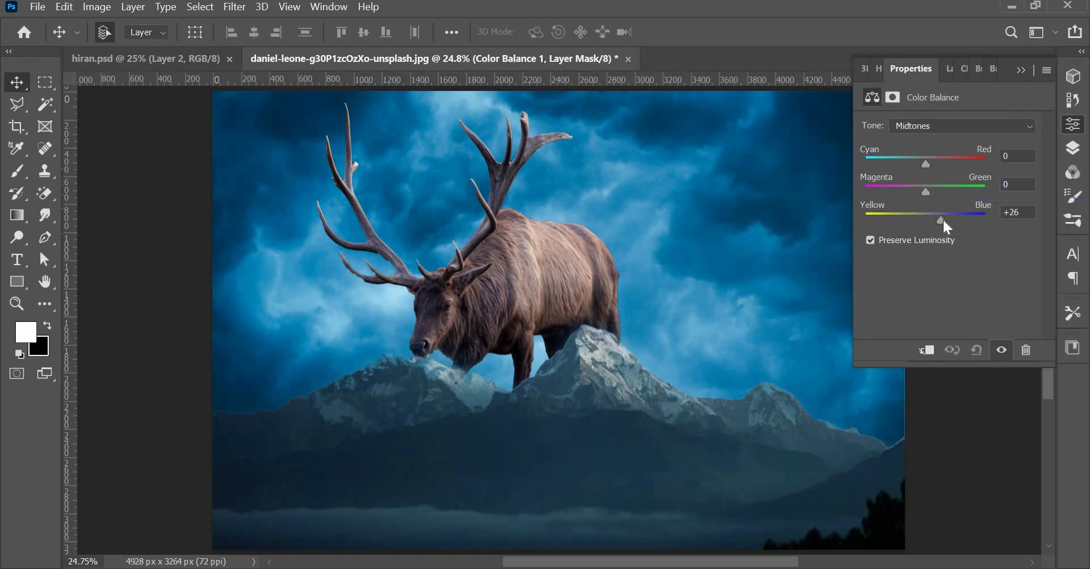
left_click(927, 348)
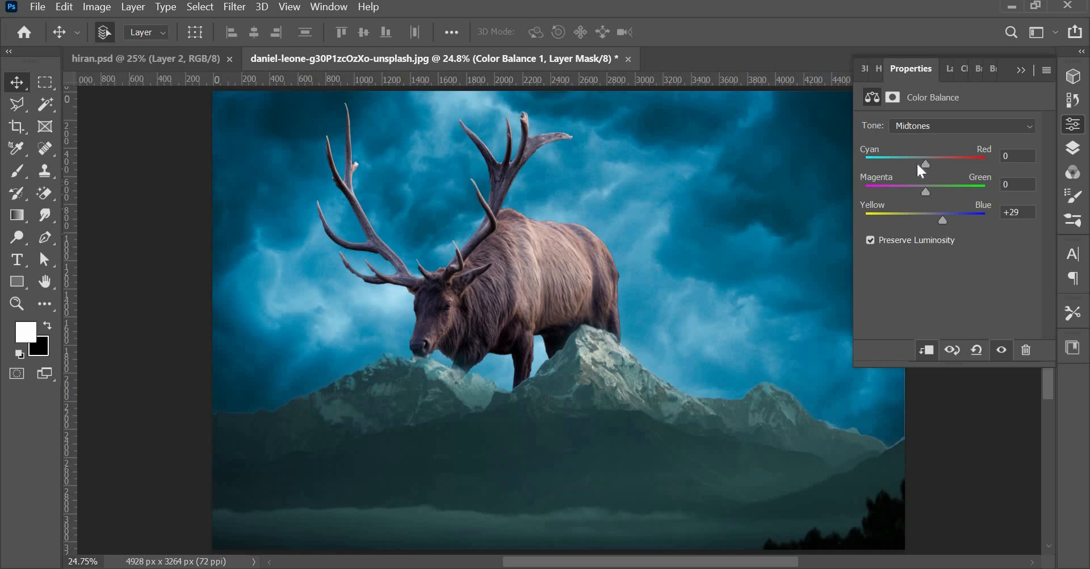
left_click_drag(906, 164, 895, 165)
- Duplicate the Color Balance adjustment directly above the Background layer to tint the mountains
left_click(950, 68)
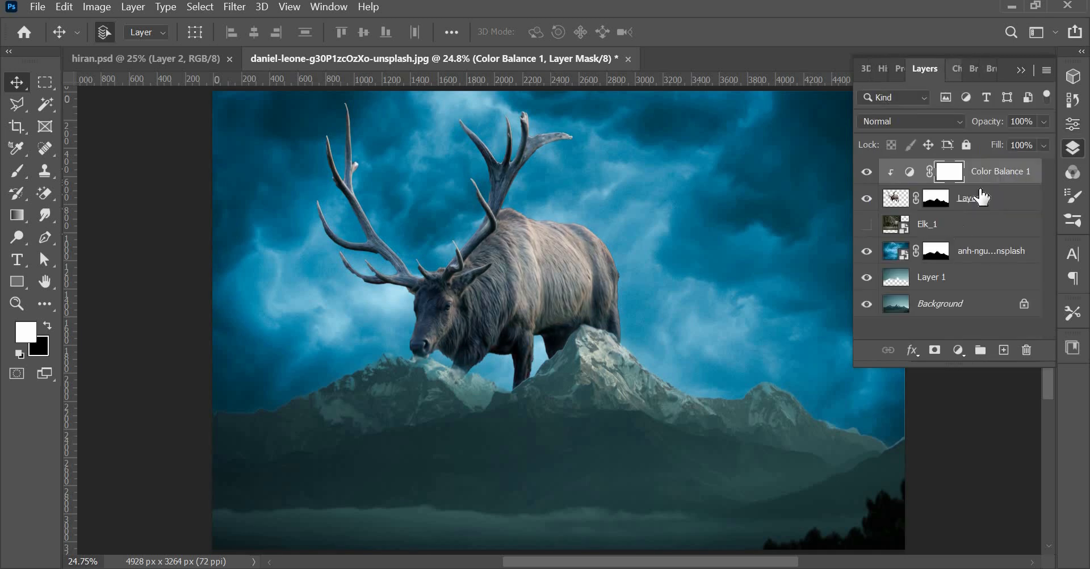
left_click_drag(985, 176, 979, 288)
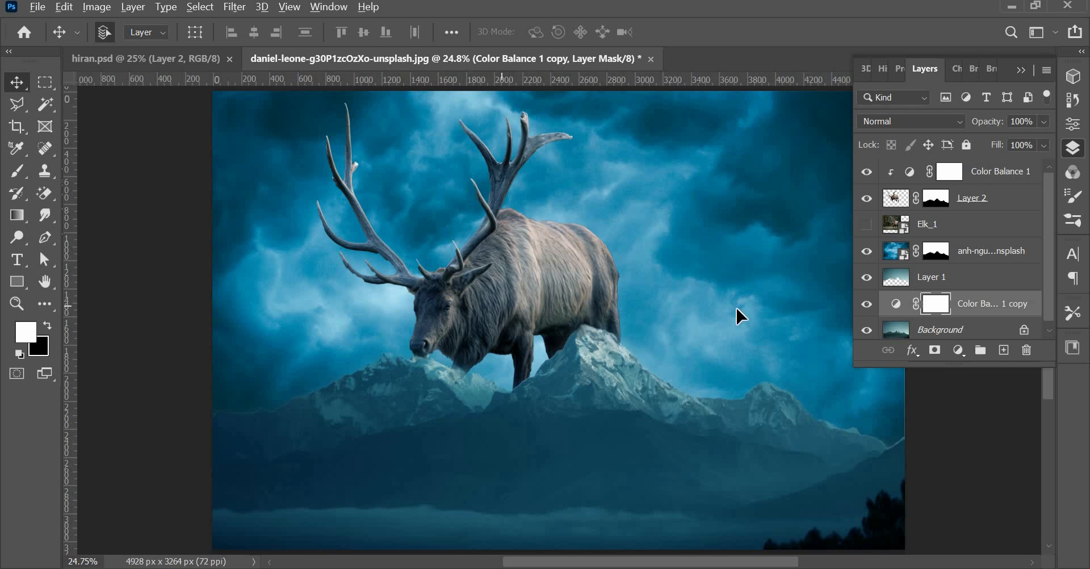
- Duplicate the elk over the right-hand peak, scale the copy to 58.24% and rotate it 13.16°
left_click_drag(493, 305, 774, 318)
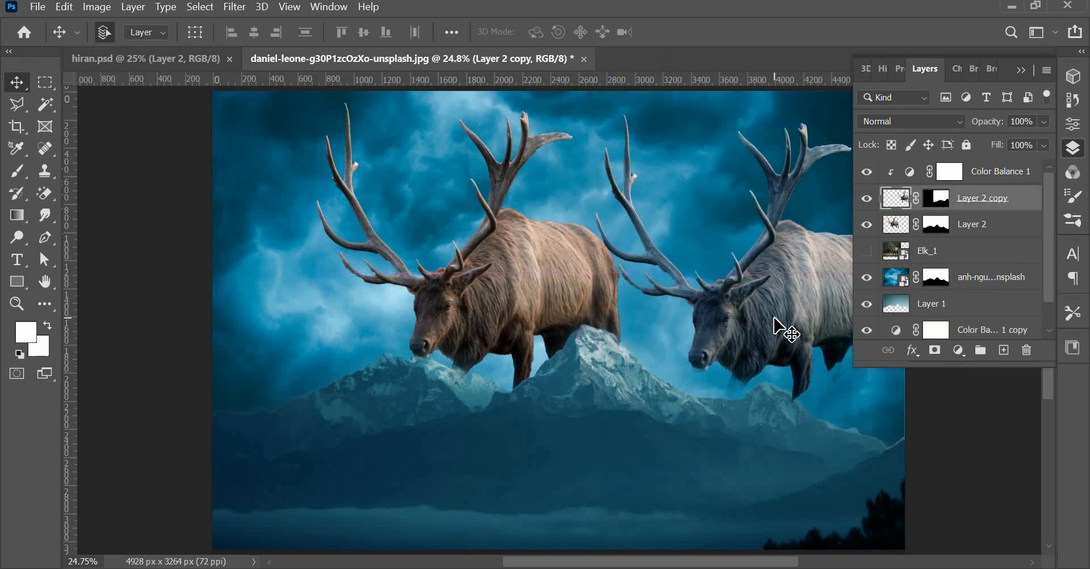
key("ctrl+t")
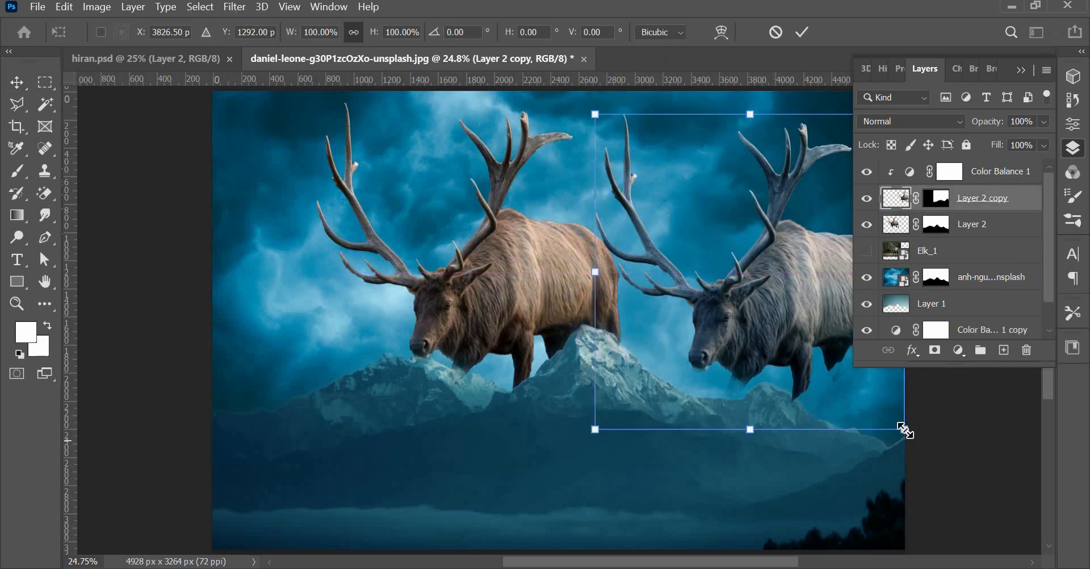
left_click_drag(904, 430, 756, 353)
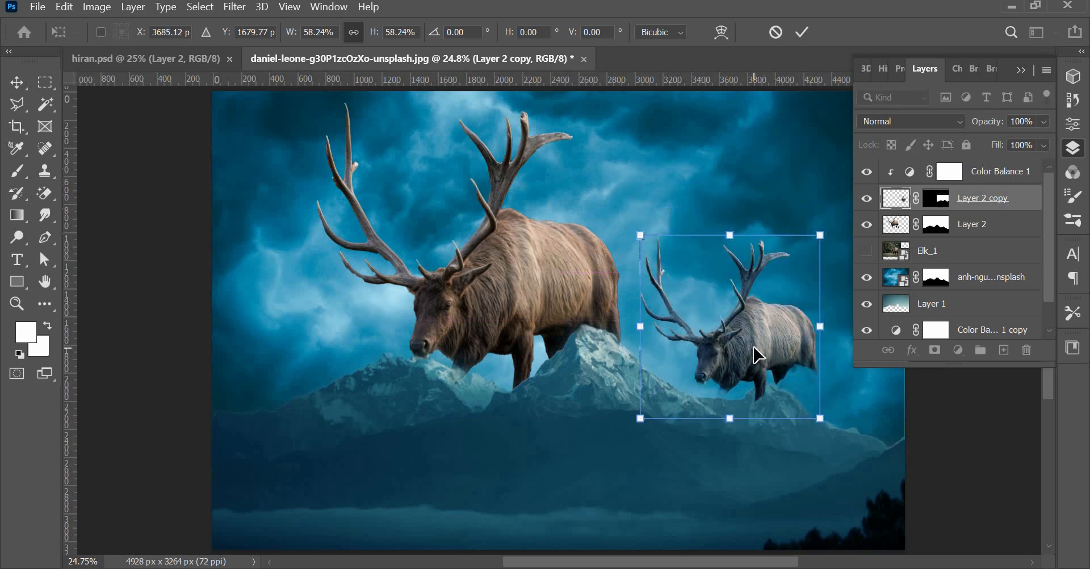
left_click_drag(838, 250, 852, 267)
key("Return")
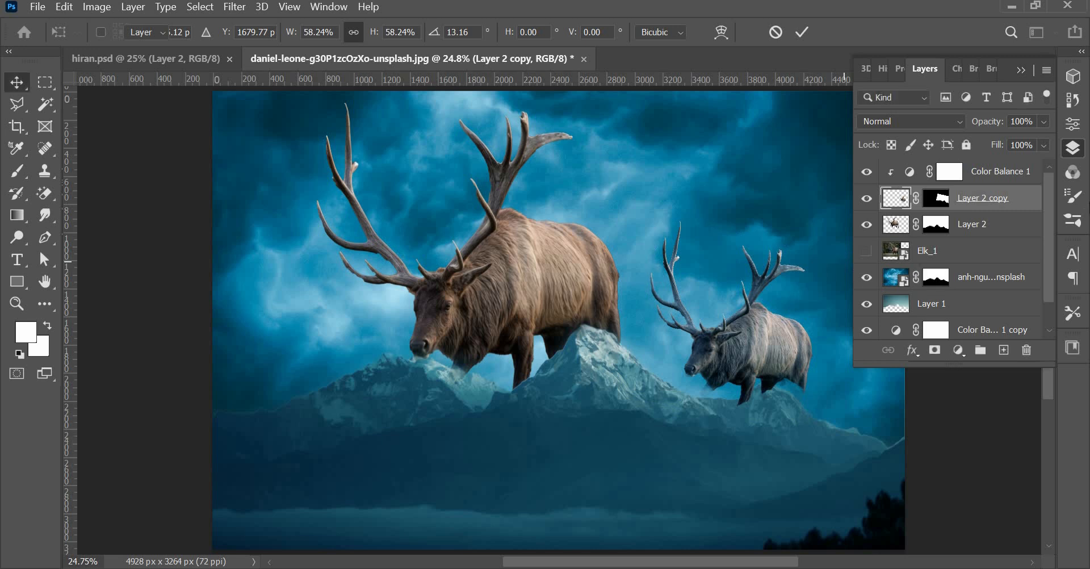
- Delete the smaller elk's layer mask and replace it with a copy of Layer 2's mask
left_click_drag(1011, 278, 1027, 352)
left_click(661, 241)
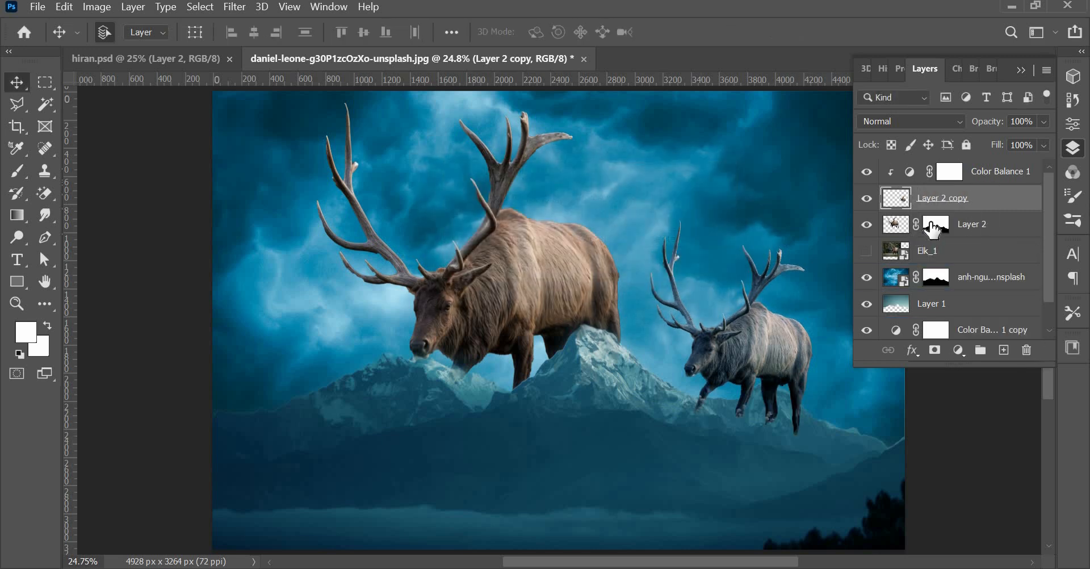
left_click_drag(932, 228, 928, 199)
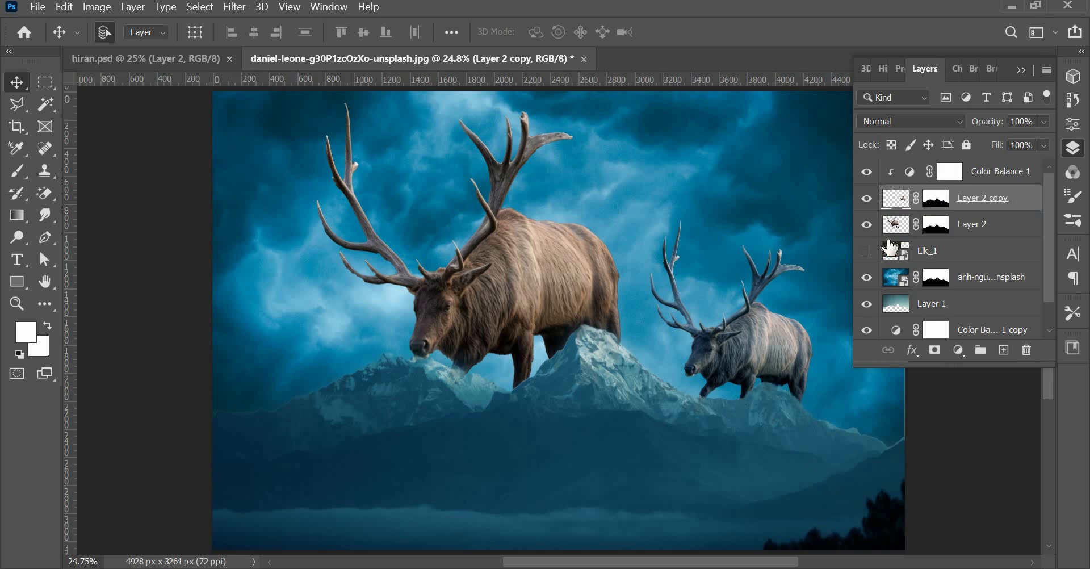
- Group the two elk layers from Layer 2 and Layer 2 copy, and expand the new group
left_click(988, 228, "shift")
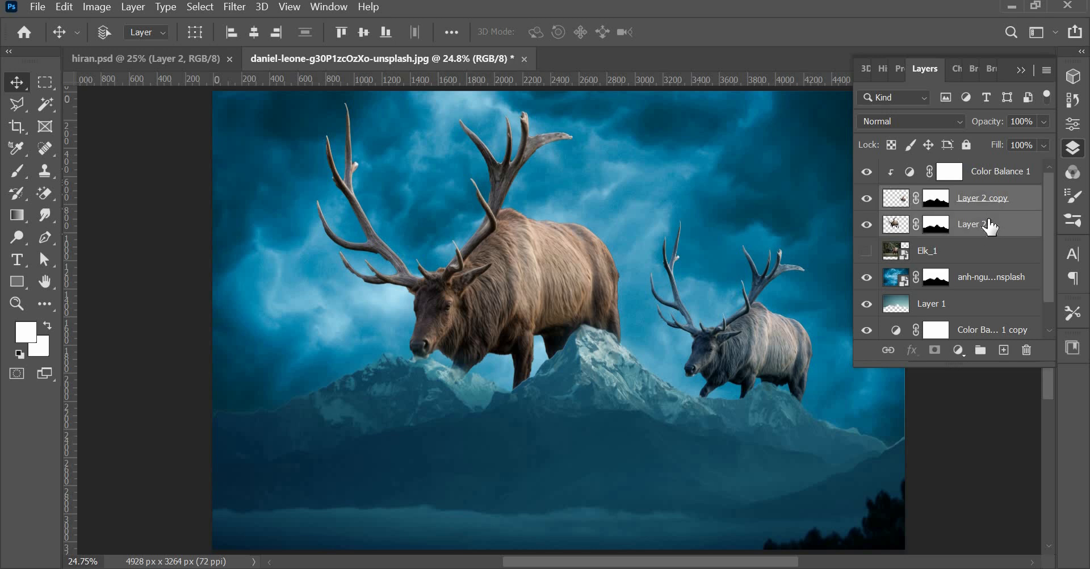
right_click(987, 222)
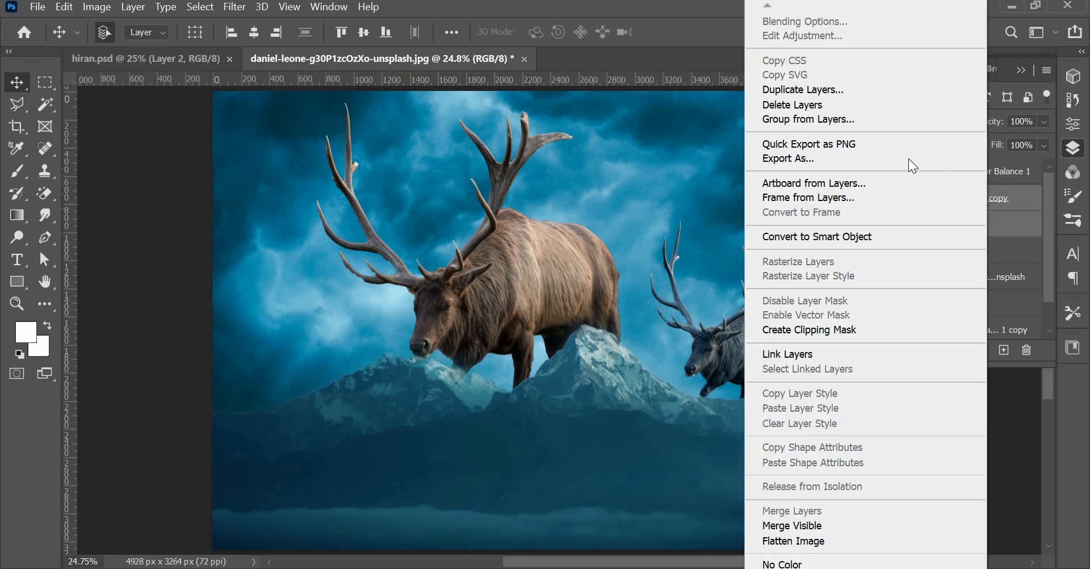
left_click(883, 121)
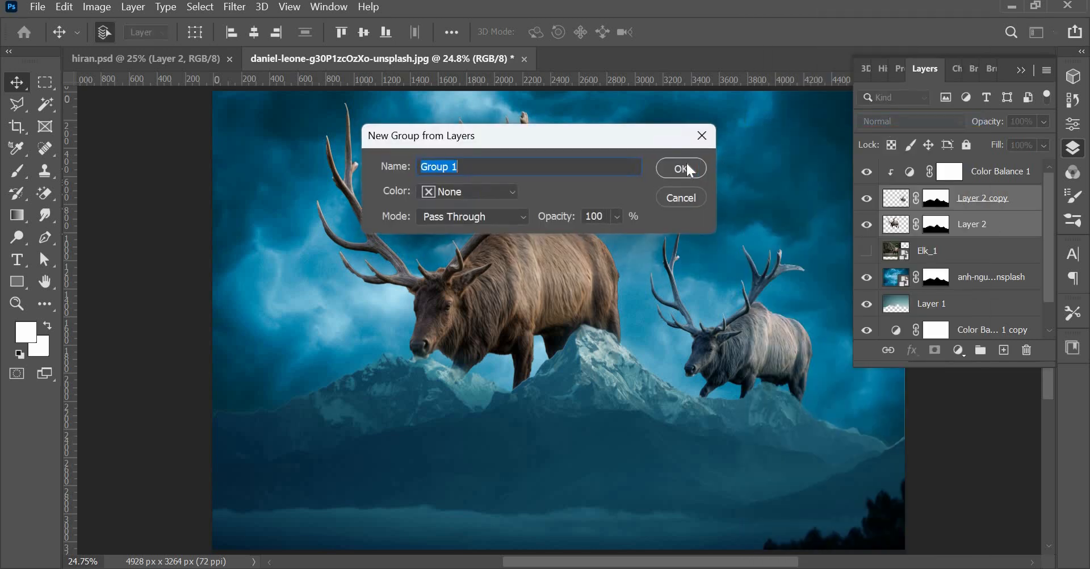
left_click(669, 173)
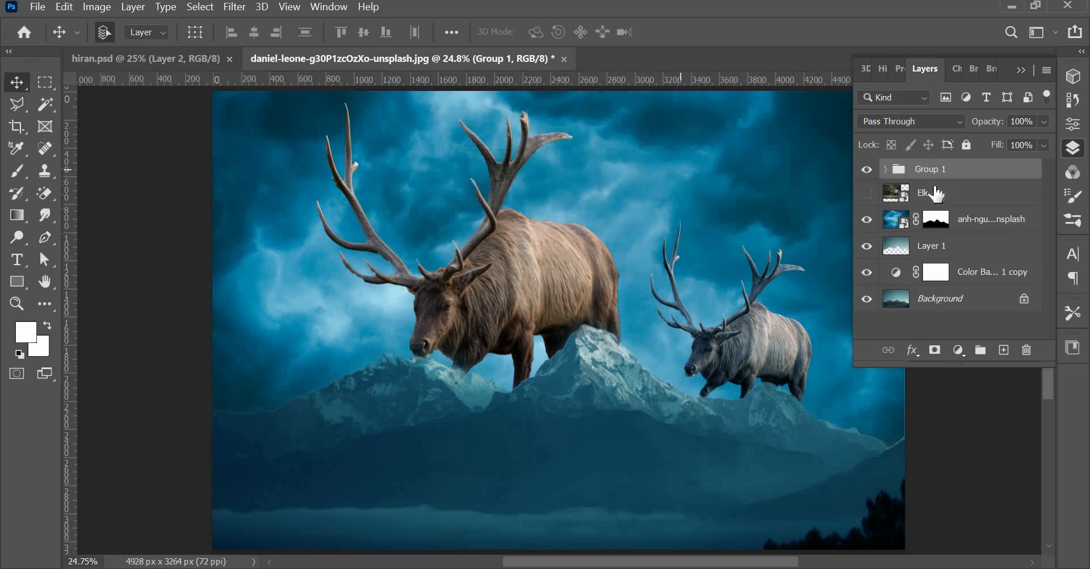
left_click(884, 168)
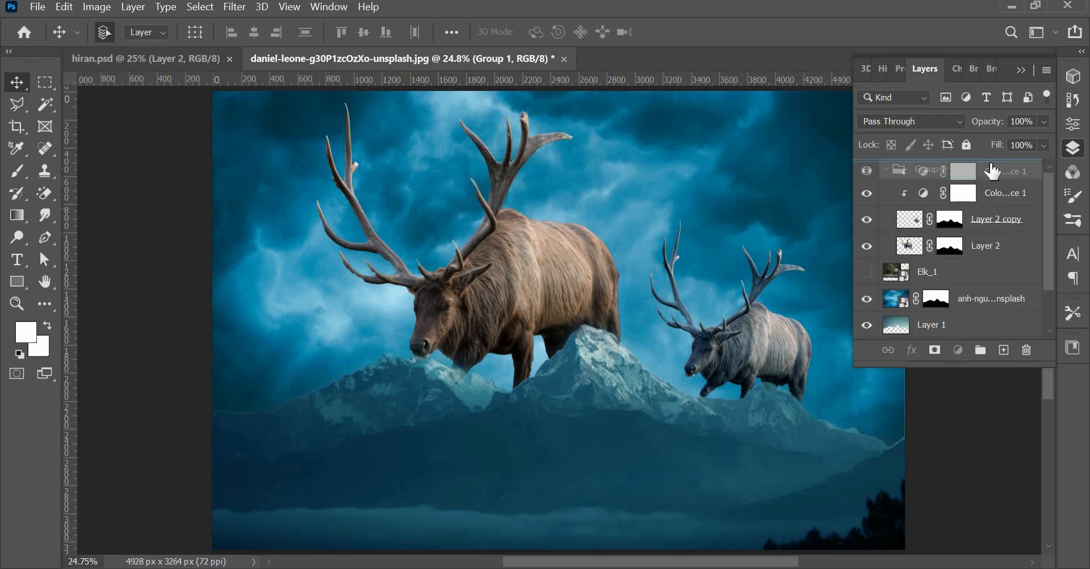
- Move the Color Balance 1 adjustment above Group 1 and clip it to the collapsed group so it only tints the elks
left_click(990, 188)
mouse_move(989, 183)
left_mouse_down()
mouse_move(973, 158)
mouse_move(981, 183)
left_mouse_up()
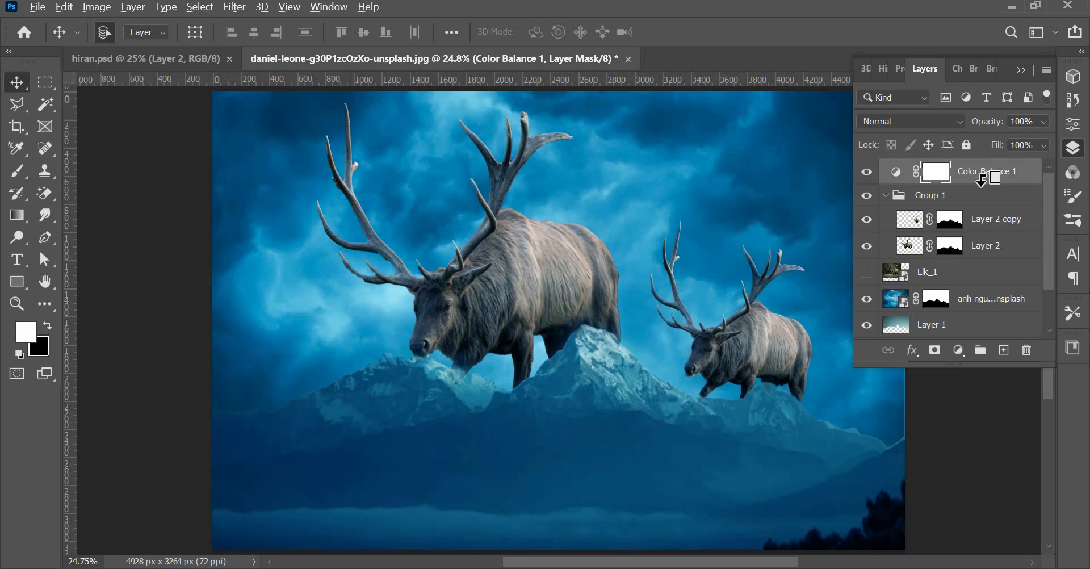
left_click(981, 183, "alt")
left_click(885, 196)
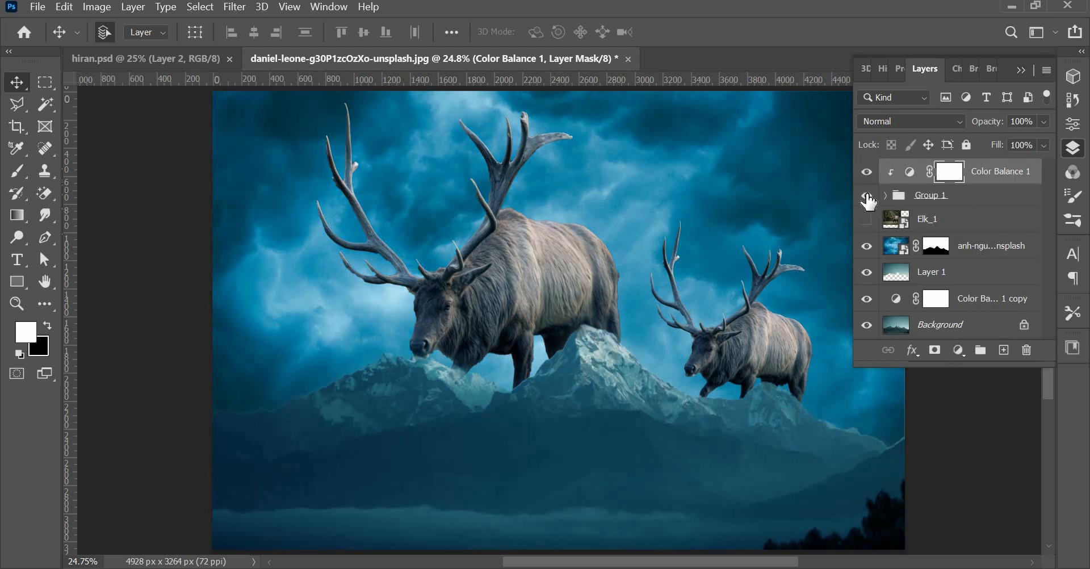
left_click(867, 196)
left_click(866, 196)
- Add the man2 photo, cut out the hiker onto a new layer using Select Subject, and hide the original man2 layer
key("ctrl+v")
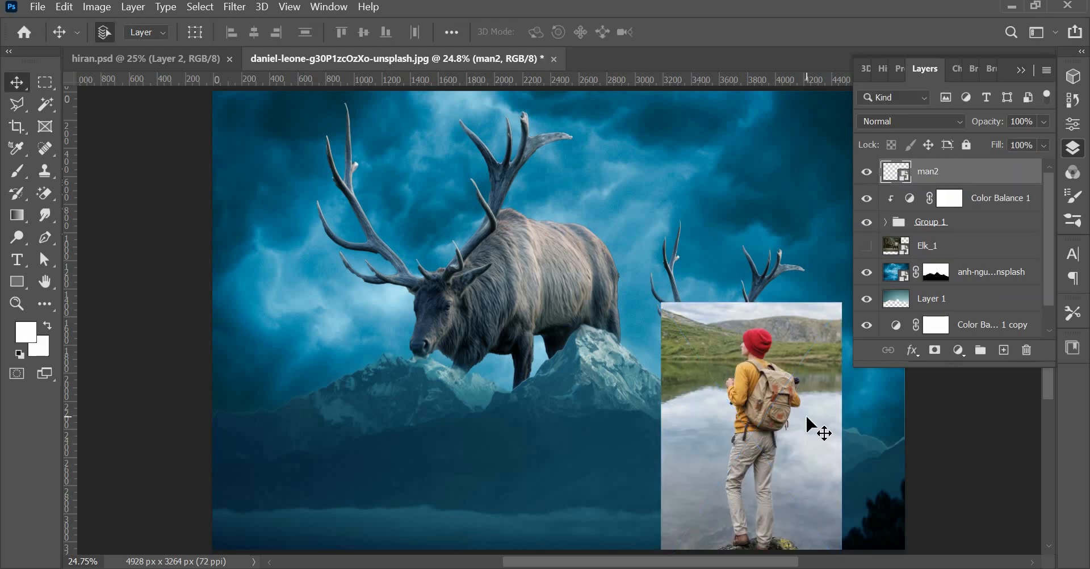
left_click(45, 105)
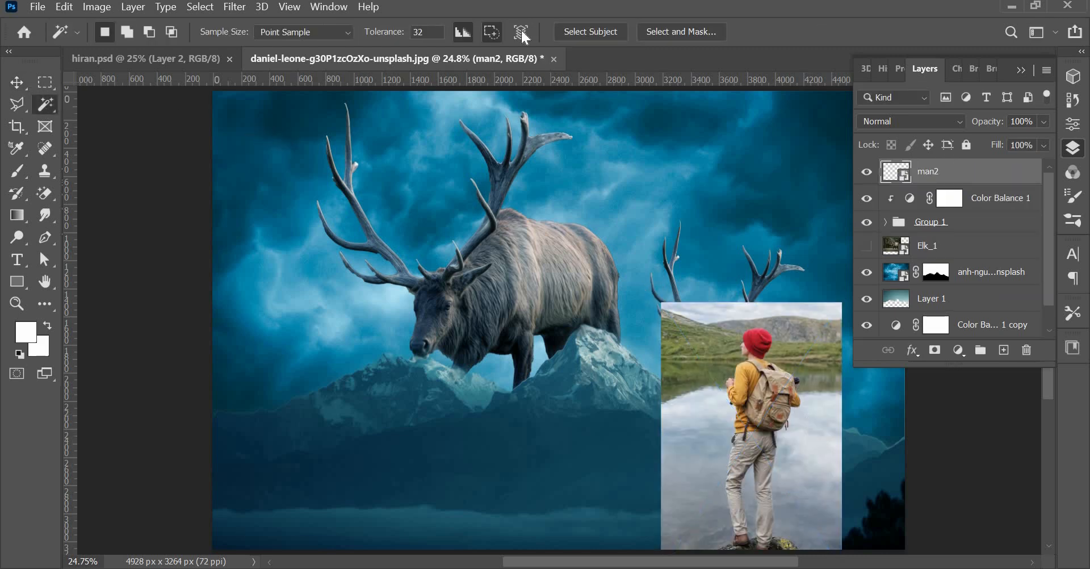
left_click(579, 33)
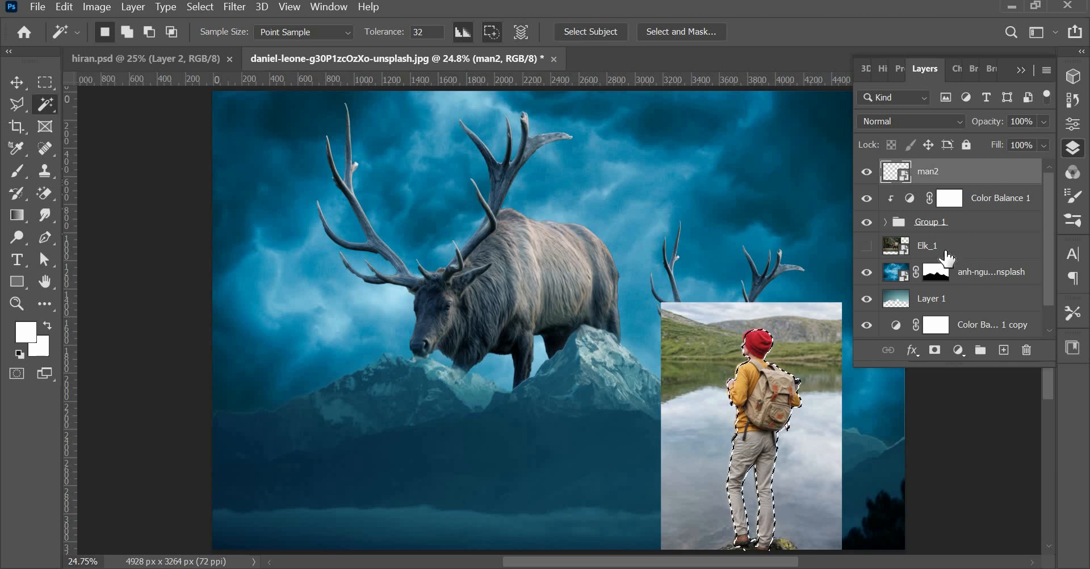
key("ctrl+j")
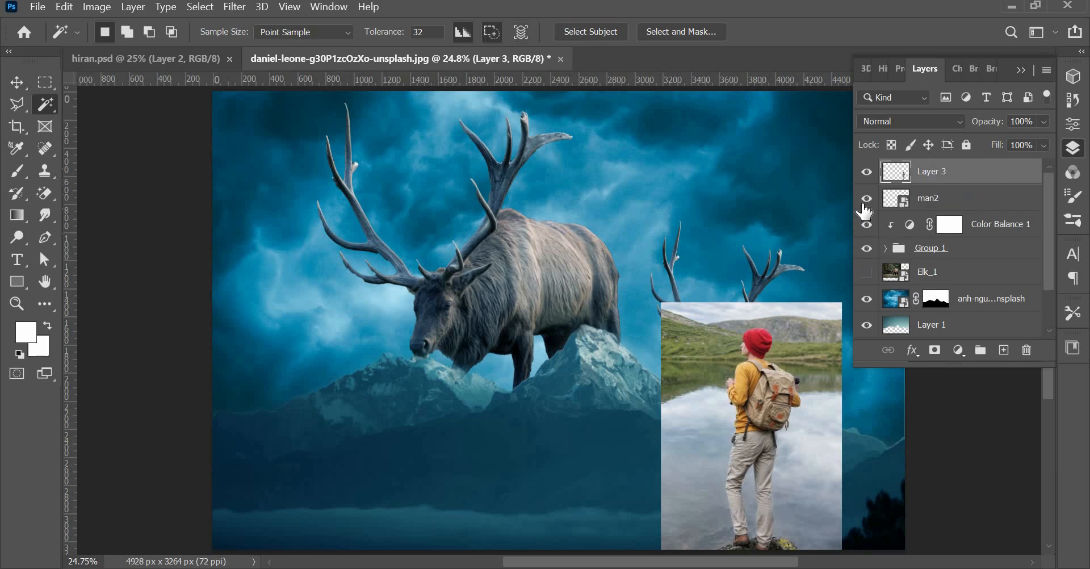
left_click(867, 199)
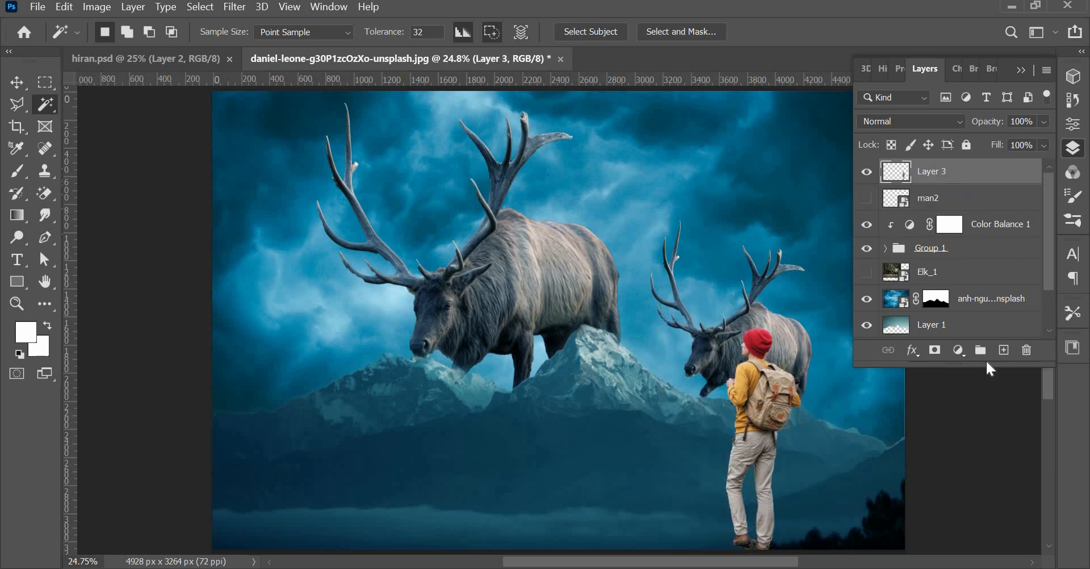
- Add a Color Balance adjustment clipped to the hiker's layer, with midtones Cyan–Red at -28 and Yellow–Blue at +26
left_click(957, 350)
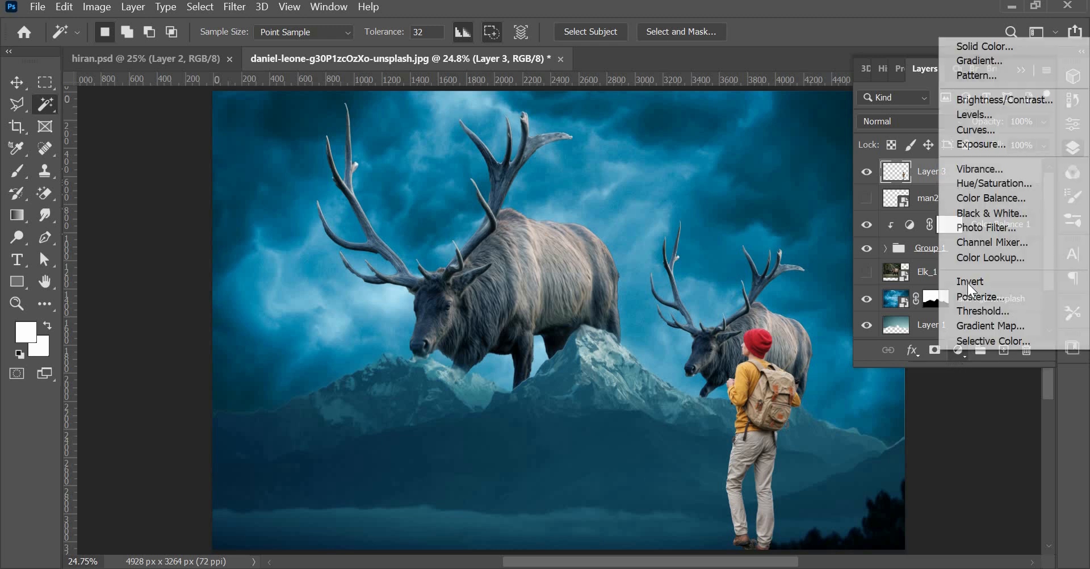
left_click(972, 198)
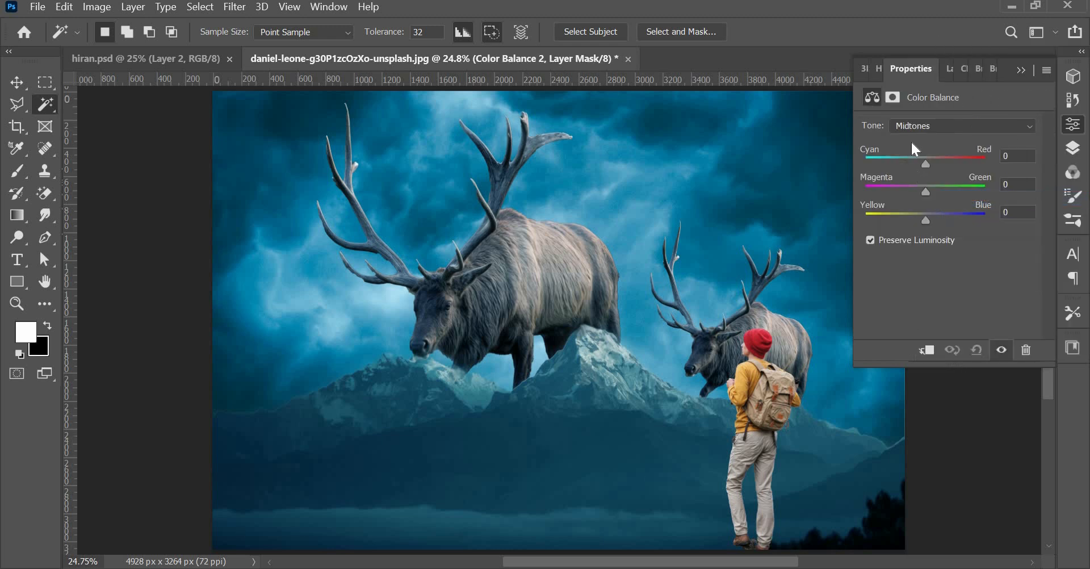
left_click(909, 157)
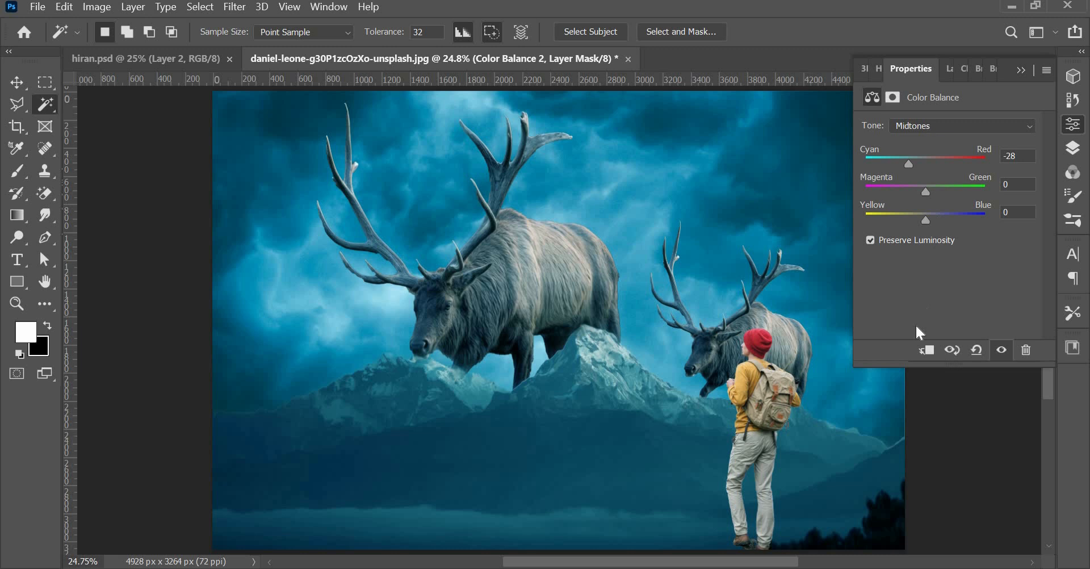
left_click(924, 358)
left_click(932, 220)
left_click(942, 218)
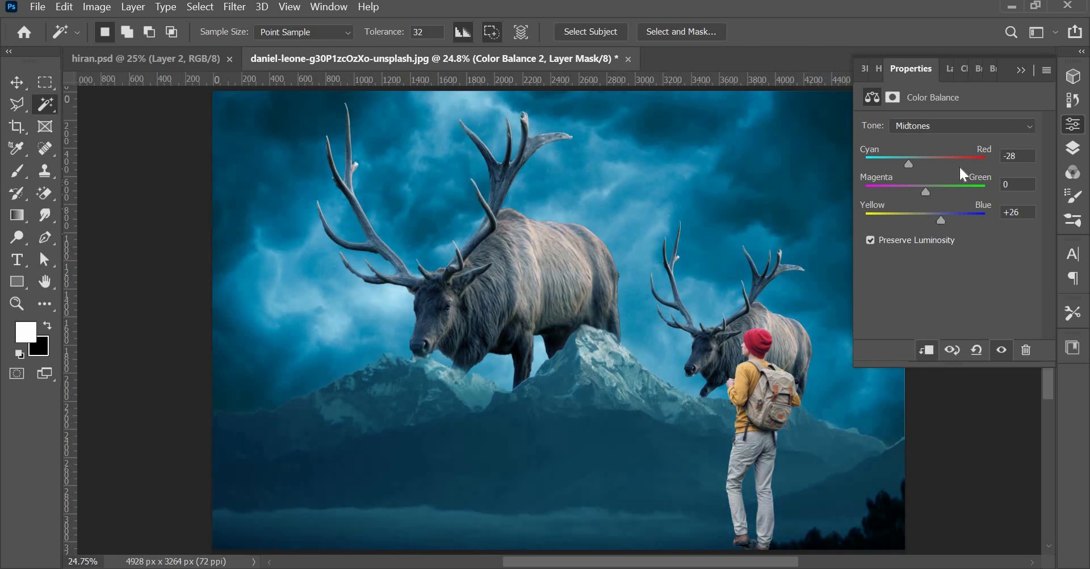
left_click(948, 67)
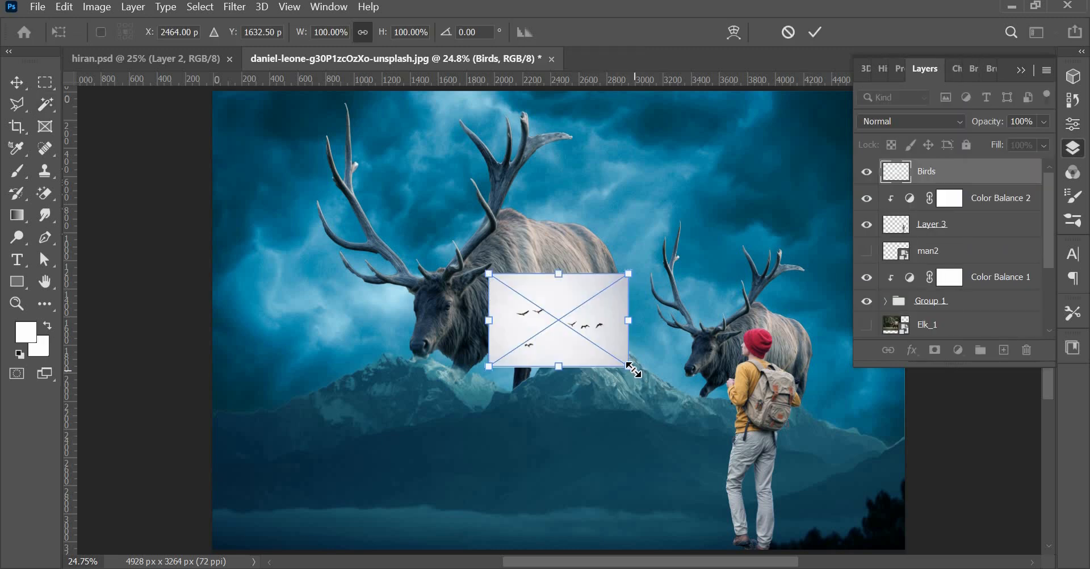
- Scale the placed Birds image to 190.22% and position it in the sky above the smaller elk
left_click_drag(630, 368, 701, 419)
left_click_drag(527, 335, 676, 190)
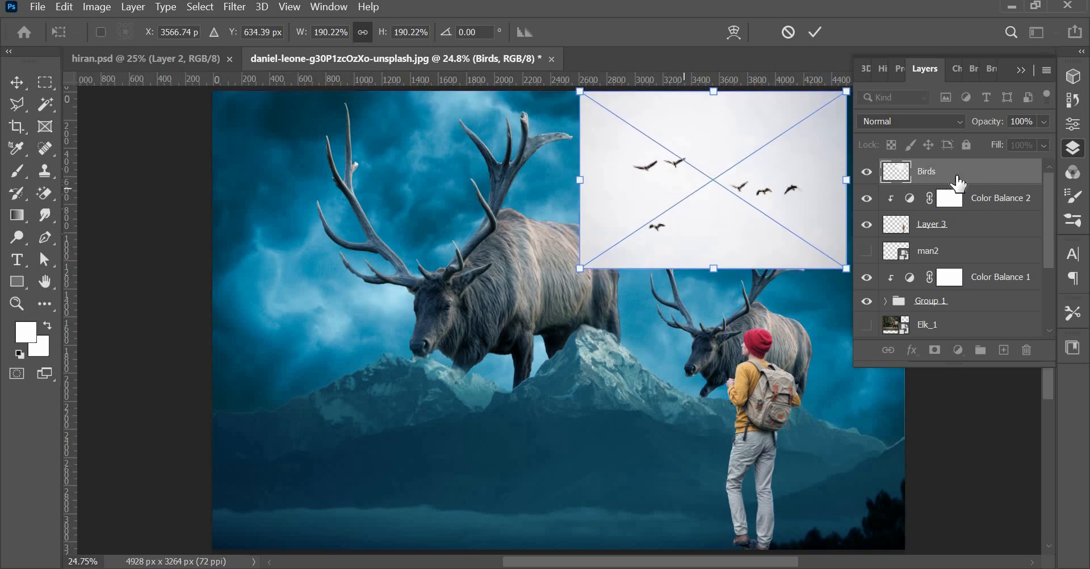
key("Return")
- Cut out the flying birds onto a new layer using Select Subject and hide the original Birds layer
key("w")
left_click(604, 27)
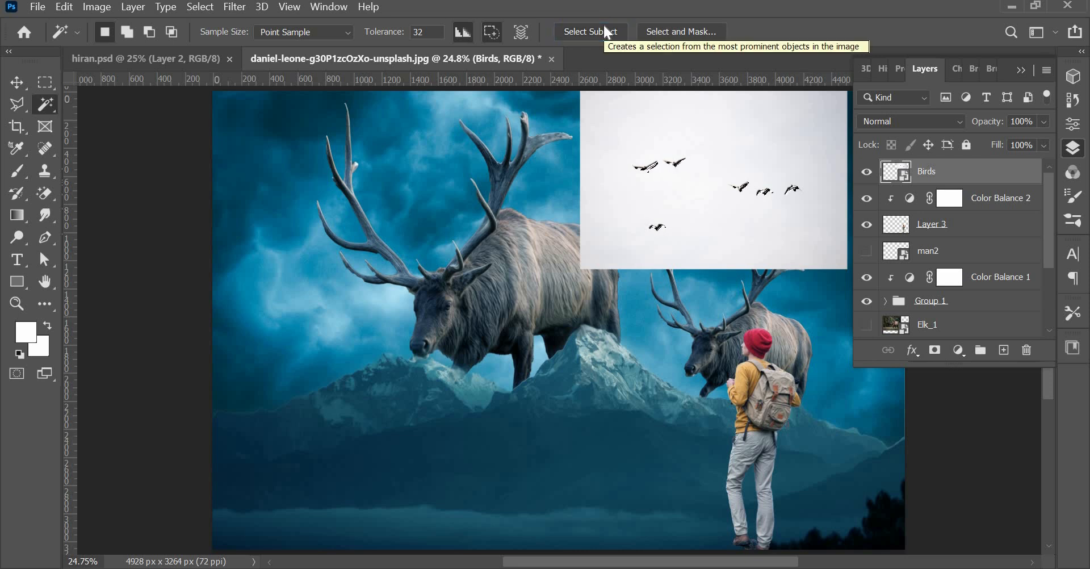
key("ctrl+j")
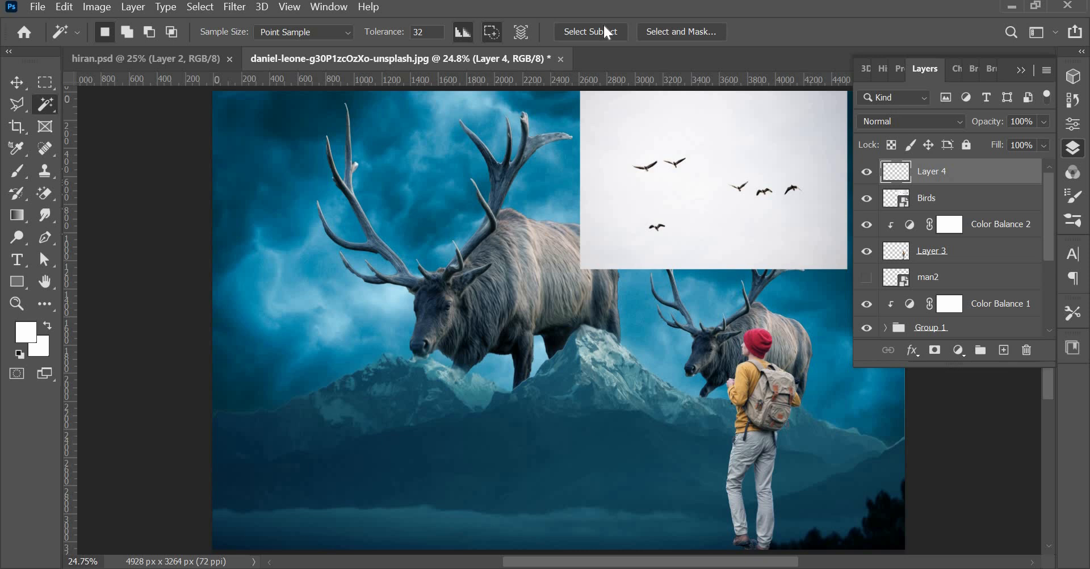
left_click(866, 198)
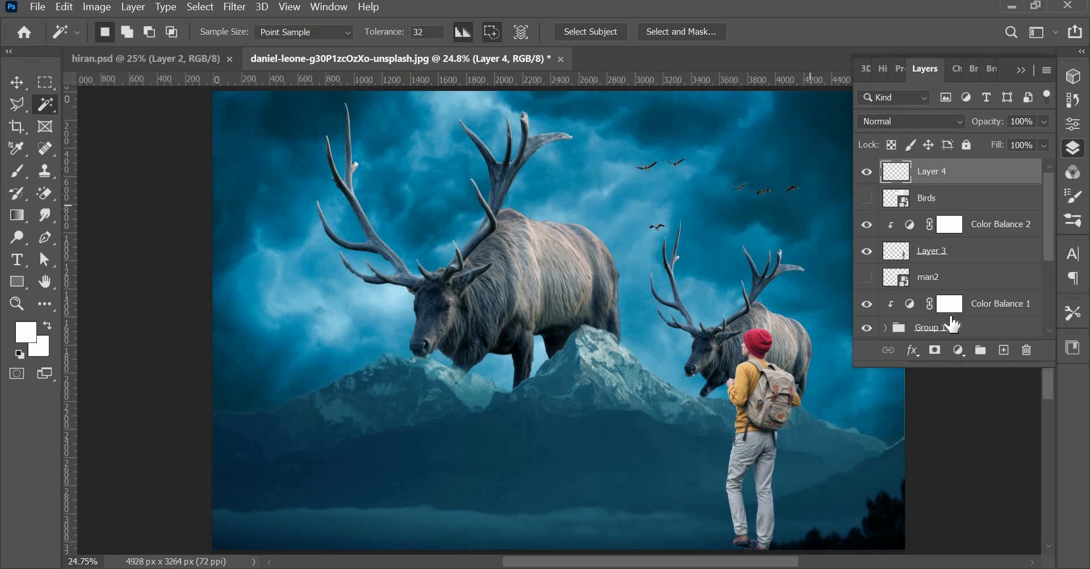
- Add Drop Shadow and Outer Glow layer styles to the cut-out birds on Layer 4
left_click(913, 350)
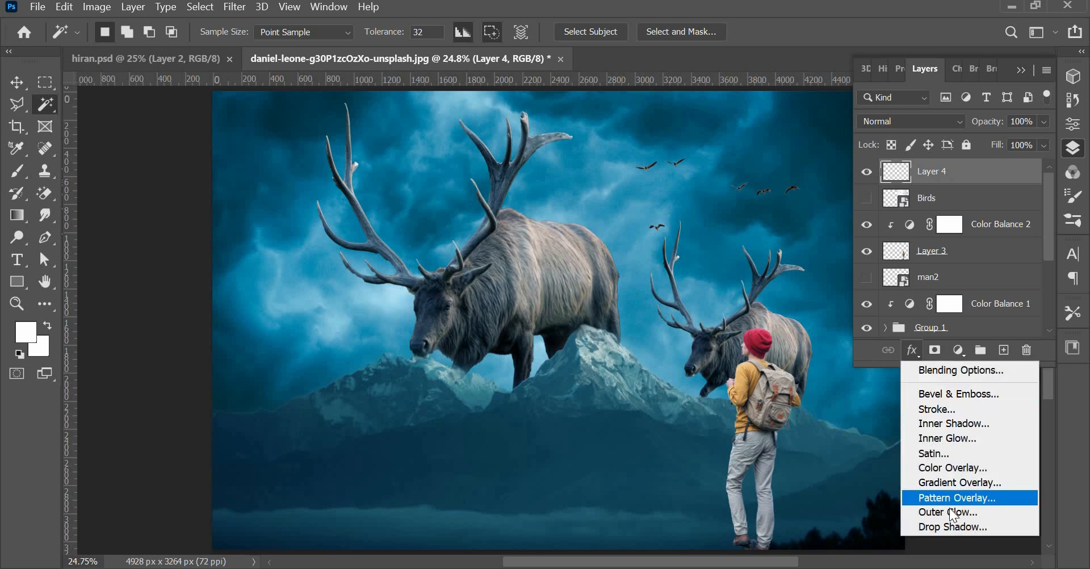
left_click(952, 530)
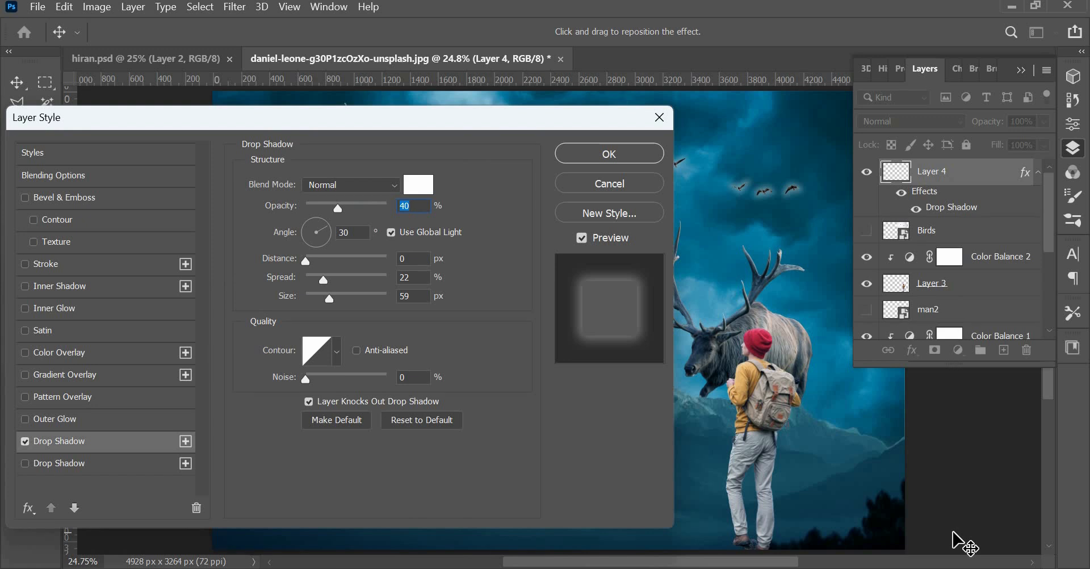
left_click(52, 419)
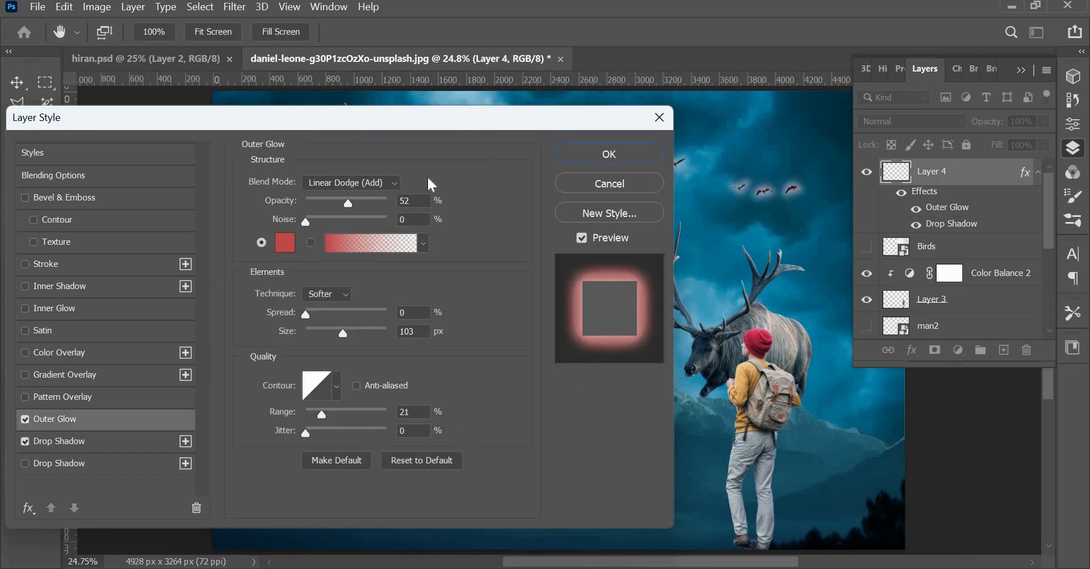
left_click_drag(474, 125, 379, 140)
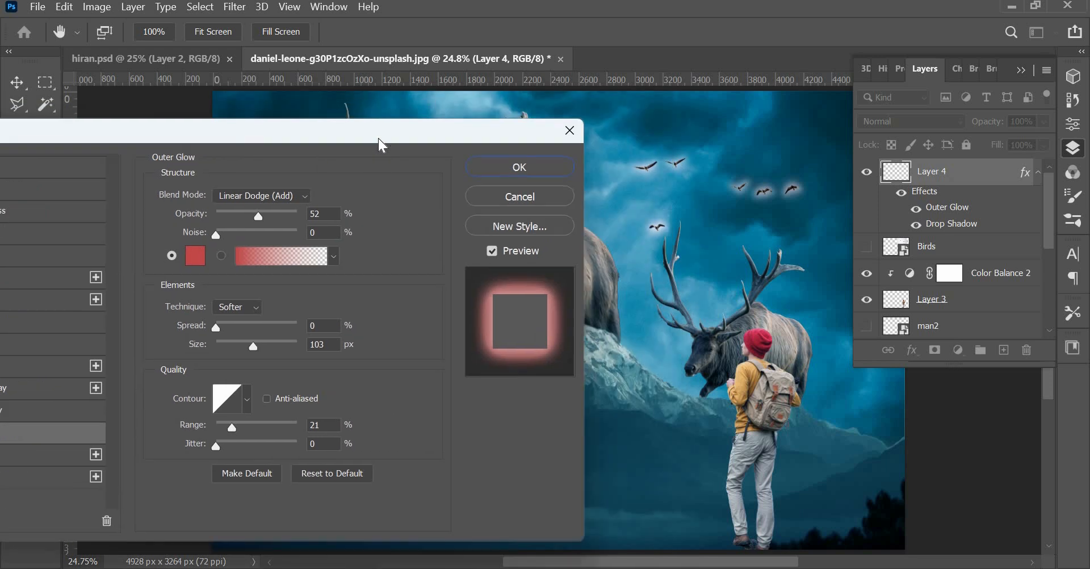
- Change the birds' Outer Glow color to teal with hue 186°, apply the layer style, and collapse the panel group
left_click(193, 253)
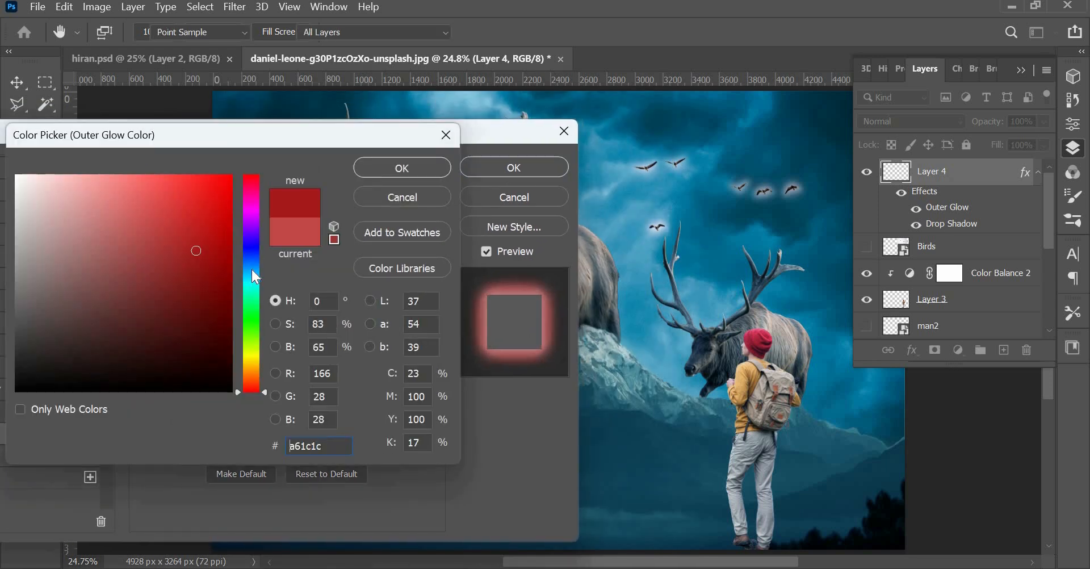
left_click(251, 279)
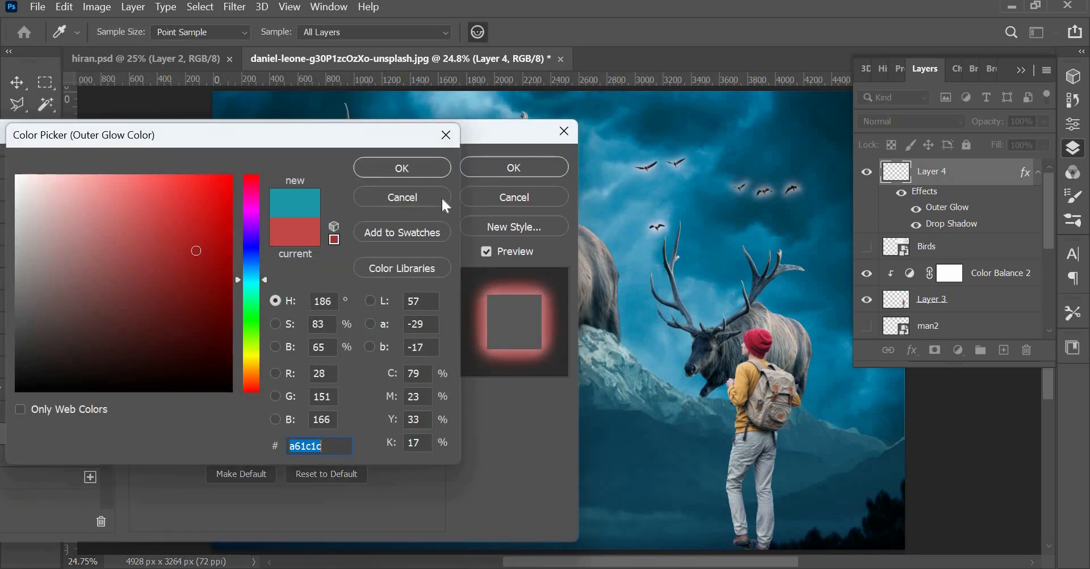
left_click(420, 175)
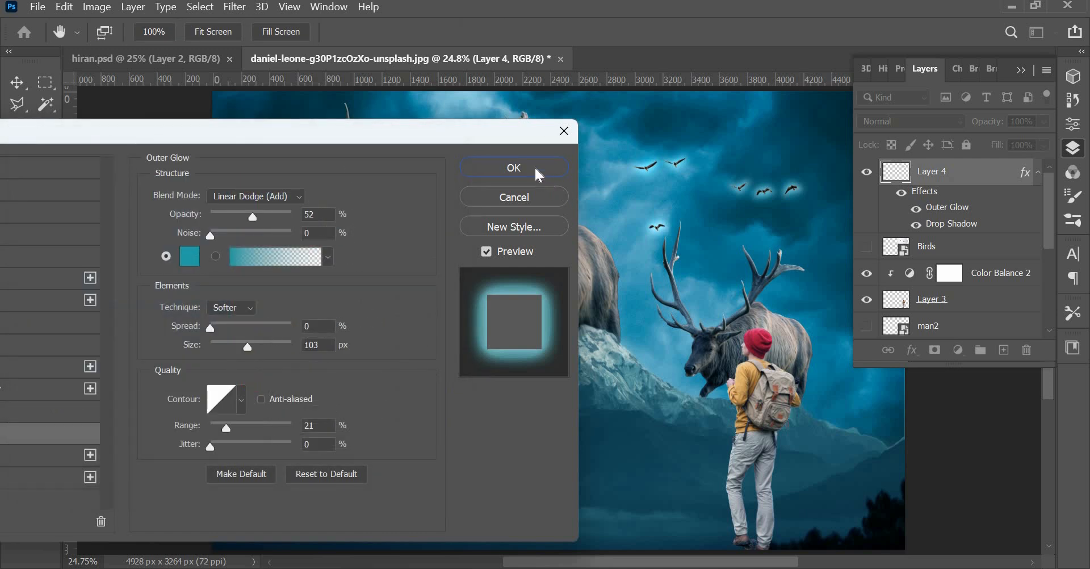
left_click(534, 167)
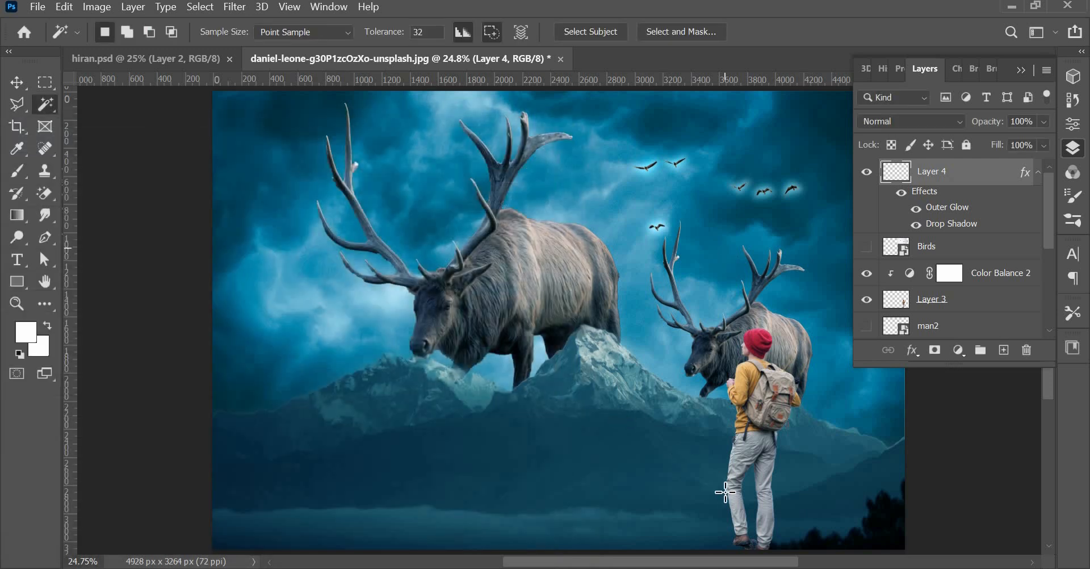
left_click(1022, 71)
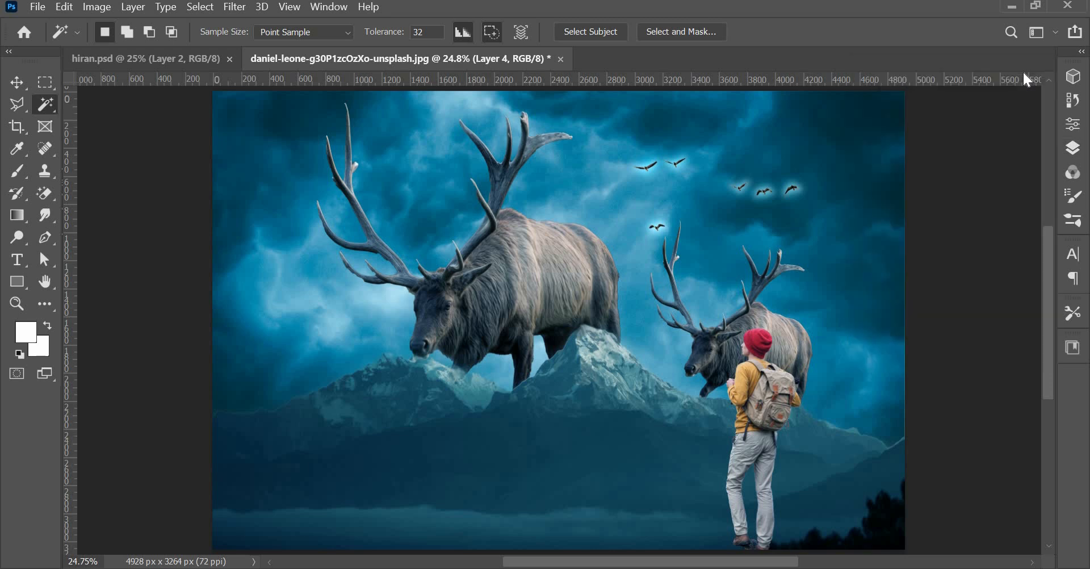